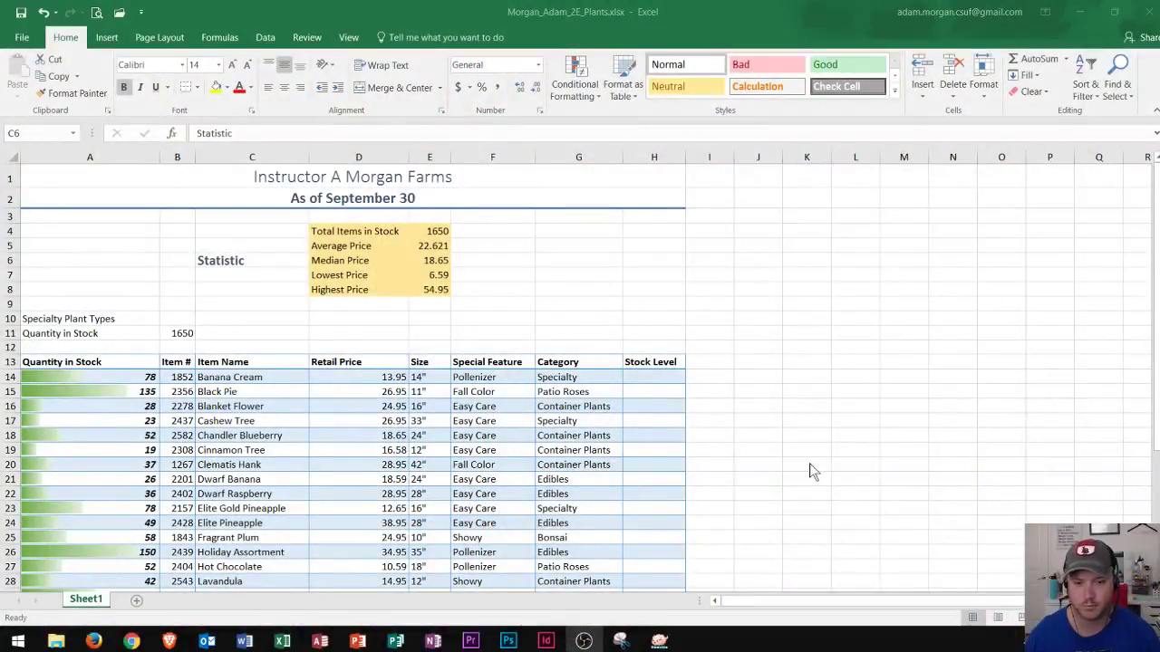
# - Return to the Excel workbook and make B4 the active cell
pyautogui.hotkey('alt', 'Tab')
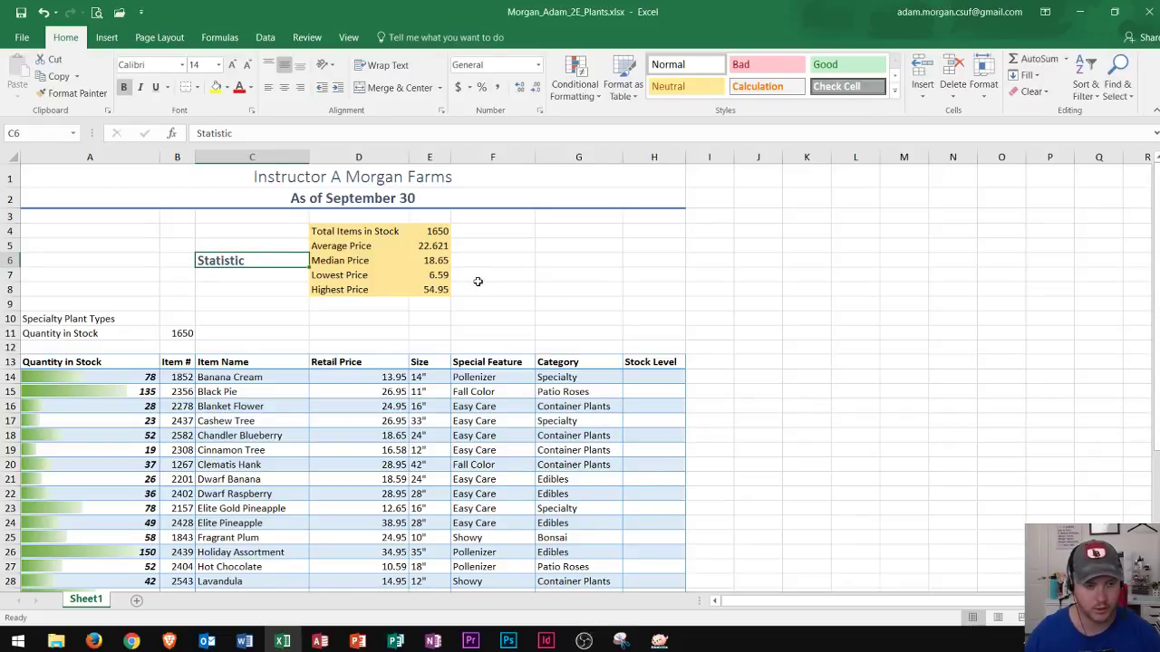
pyautogui.keyDown('ctrl'); pyautogui.scroll(2, 388, 290); pyautogui.keyUp('ctrl')
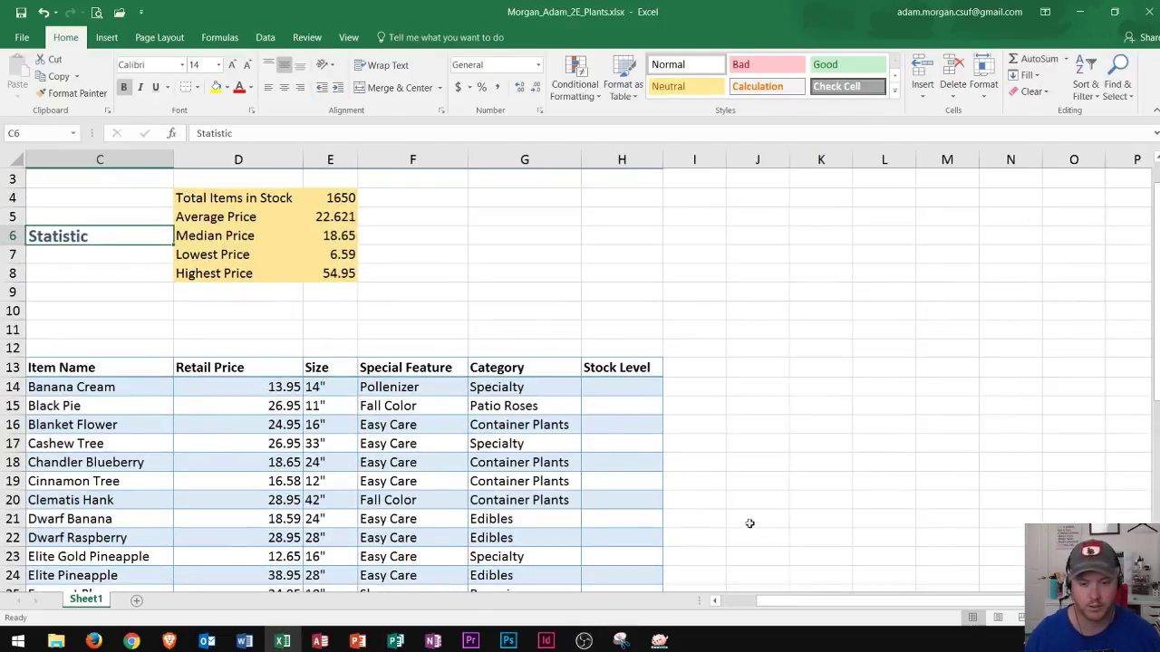
pyautogui.moveTo(802, 601); pyautogui.dragTo(435, 591)
pyautogui.scroll(1, 342, 466)
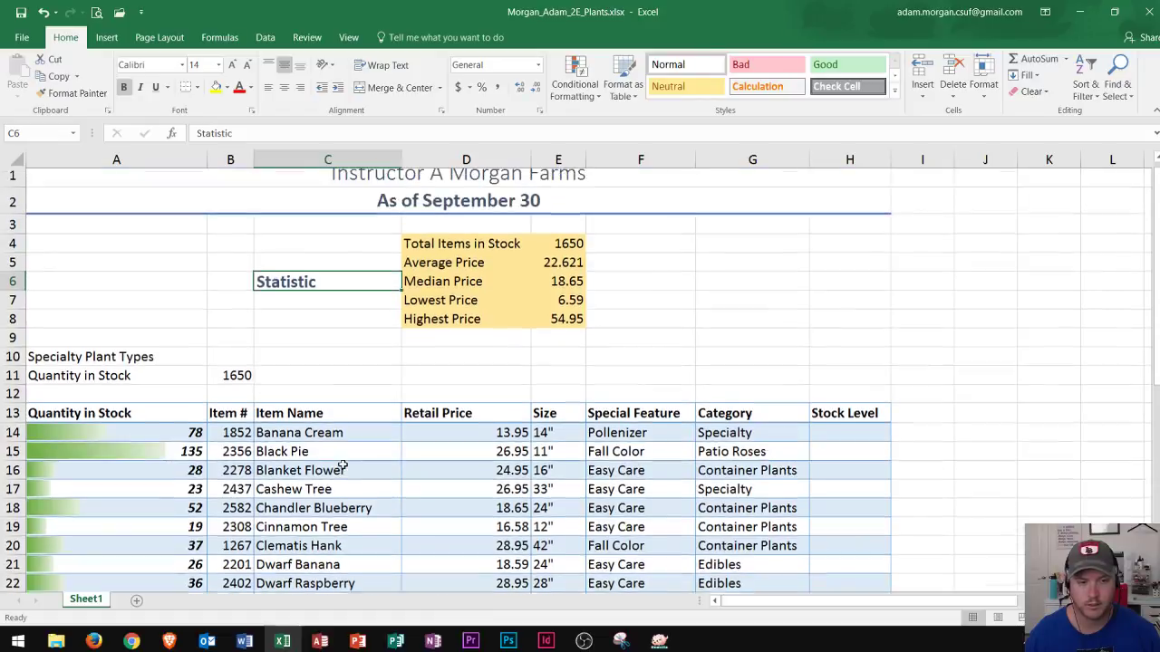
pyautogui.click(232, 254)
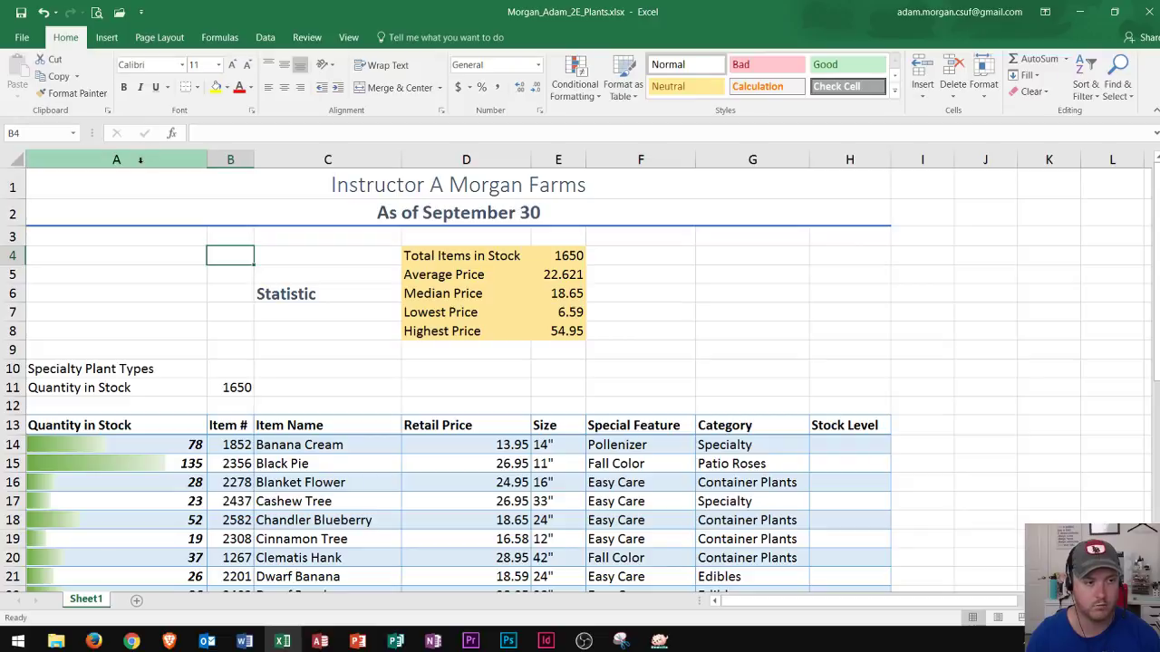
# - Select columns A, B and C in turn, then rows 1 through 4
pyautogui.click(168, 160)
pyautogui.click(227, 161)
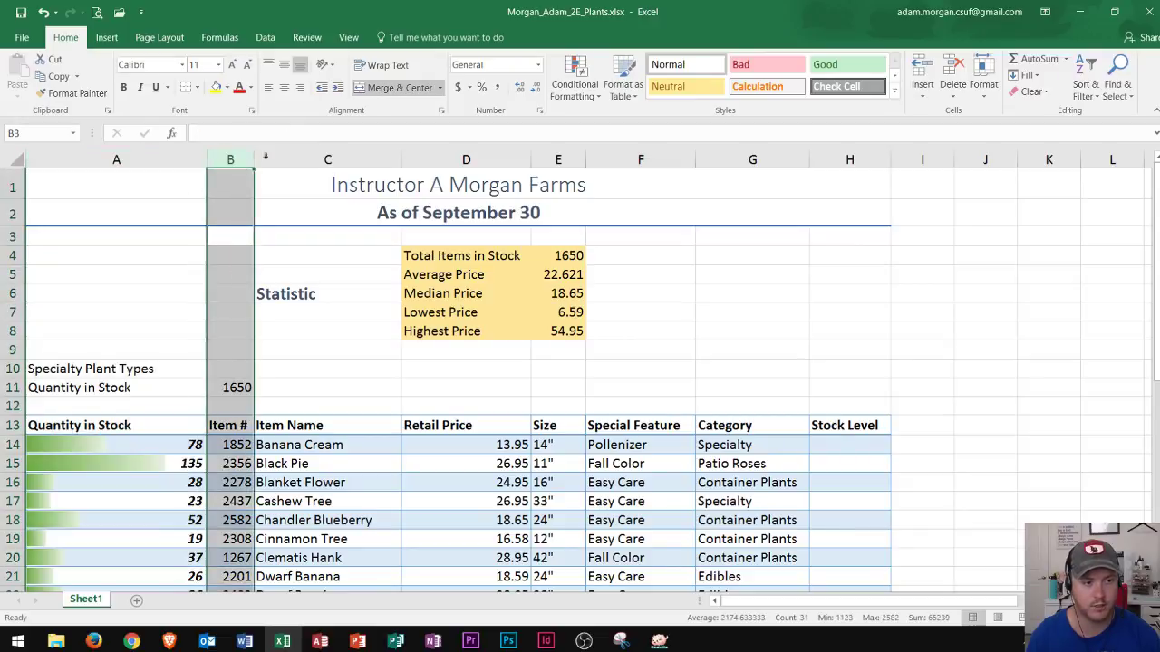
pyautogui.click(329, 160)
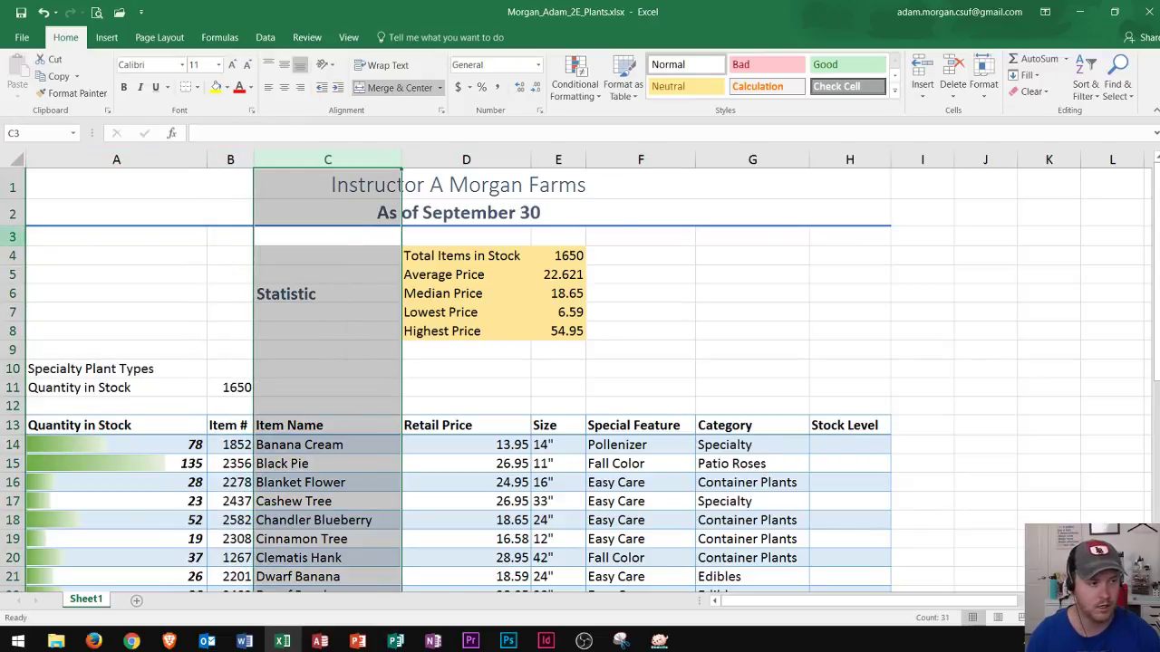
pyautogui.click(7, 187)
pyautogui.click(11, 214)
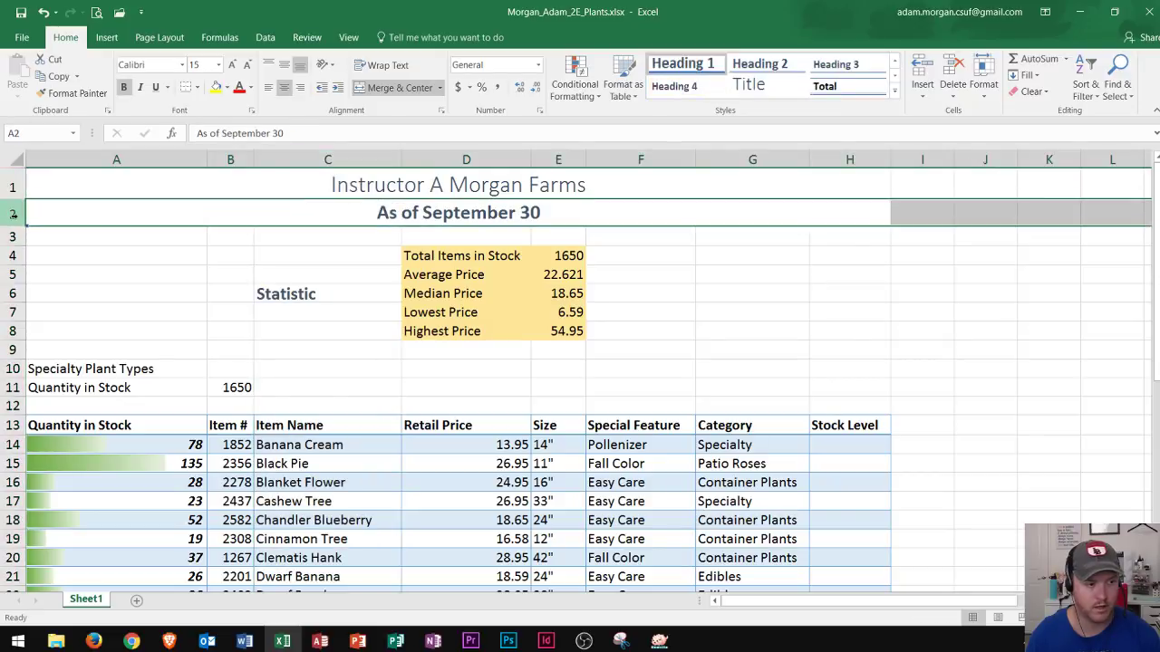
pyautogui.click(11, 237)
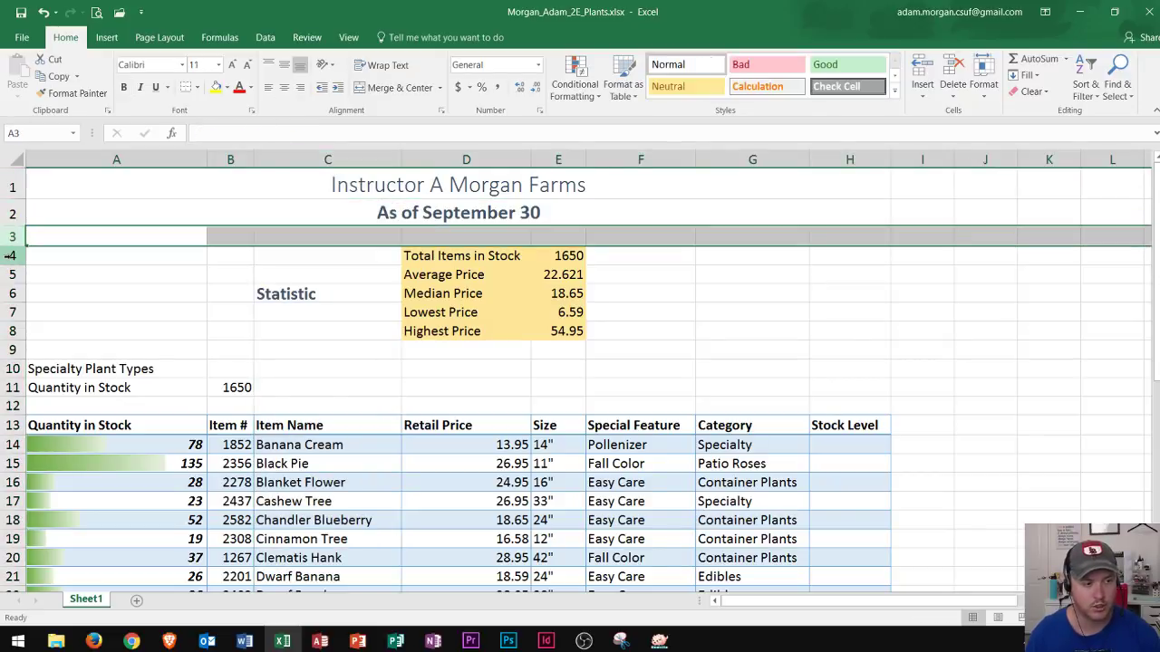
pyautogui.click(11, 257)
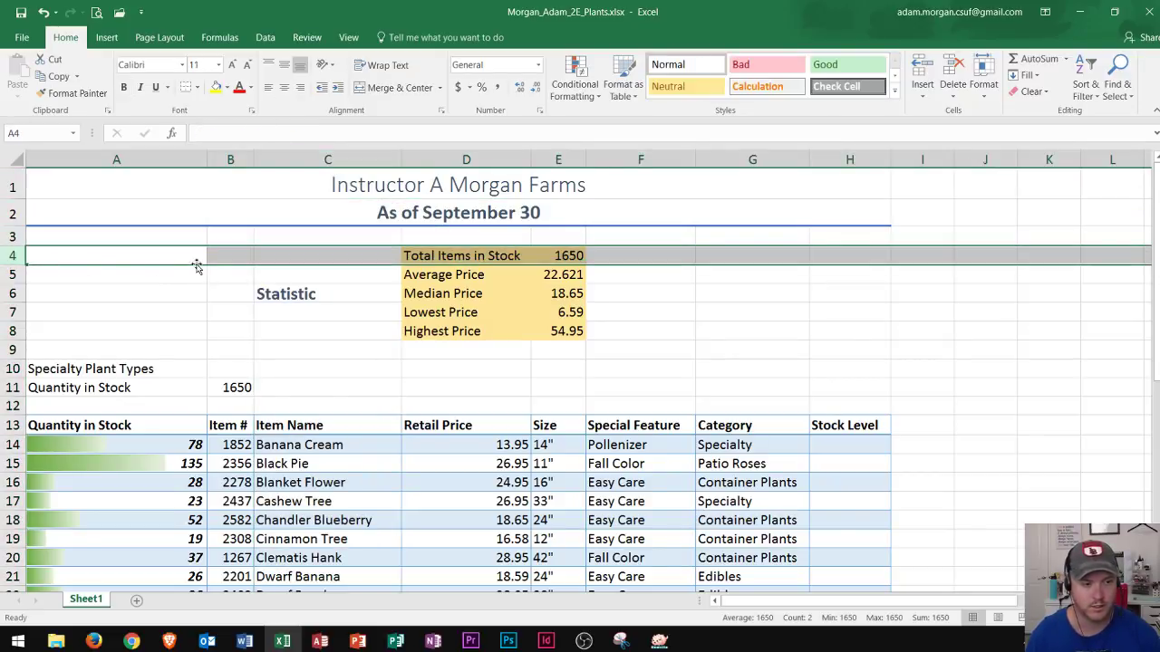
# - Move the active cell among B4, B5, B6 and A4, ending back on B4
pyautogui.click(234, 254)
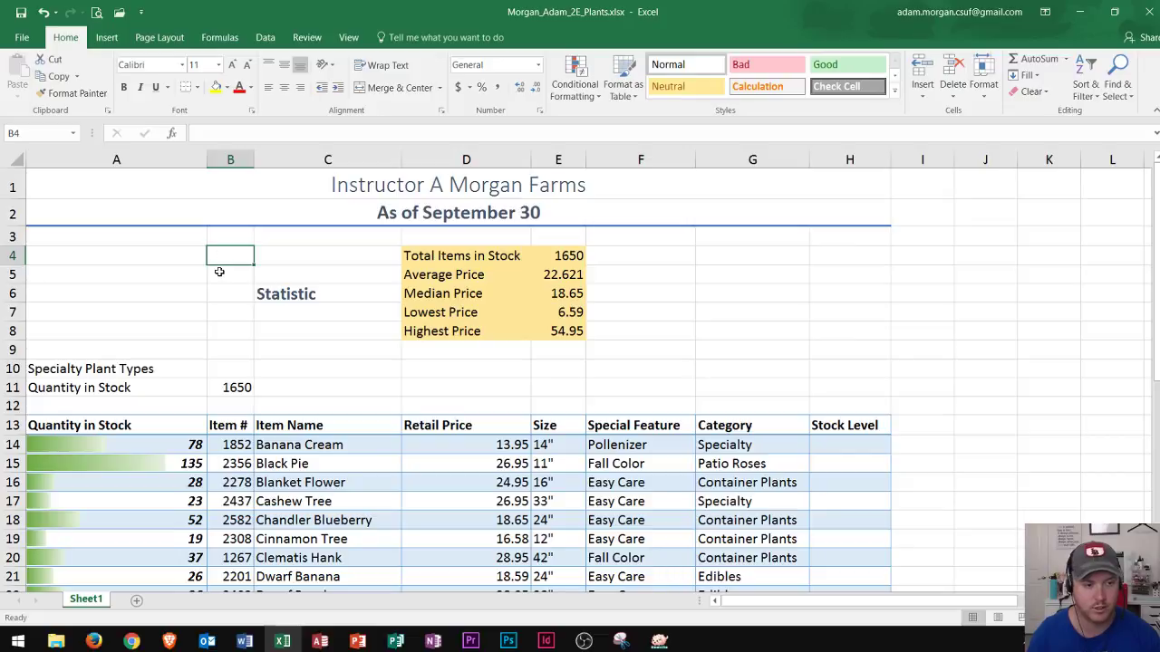
pyautogui.click(222, 274)
pyautogui.click(225, 293)
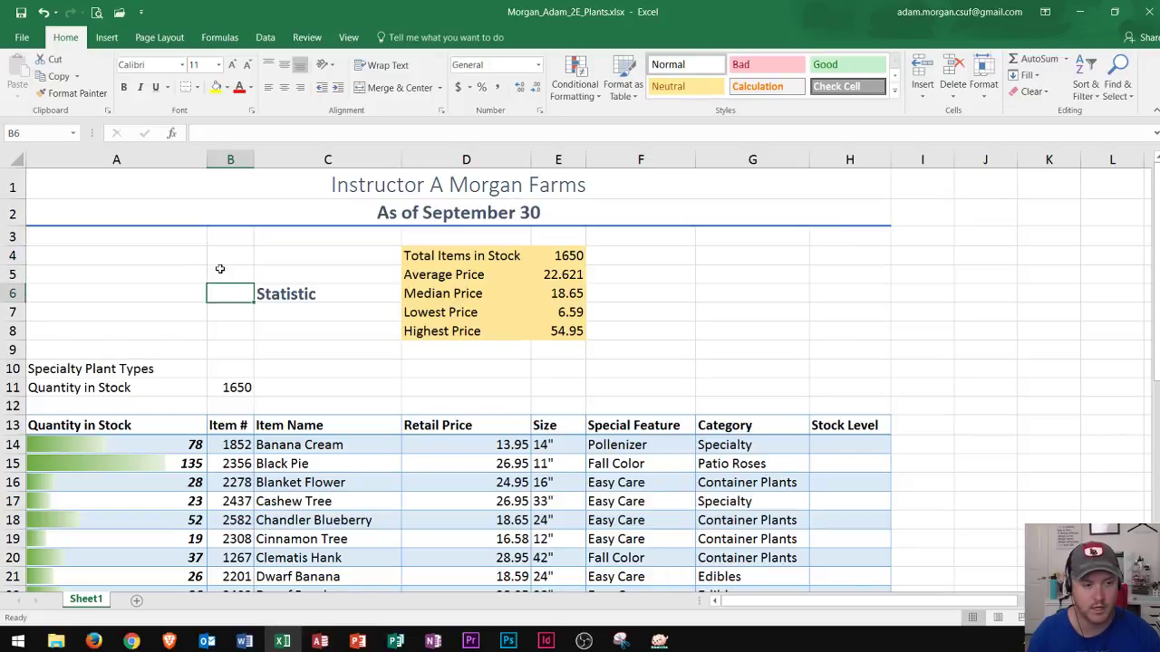
pyautogui.click(220, 257)
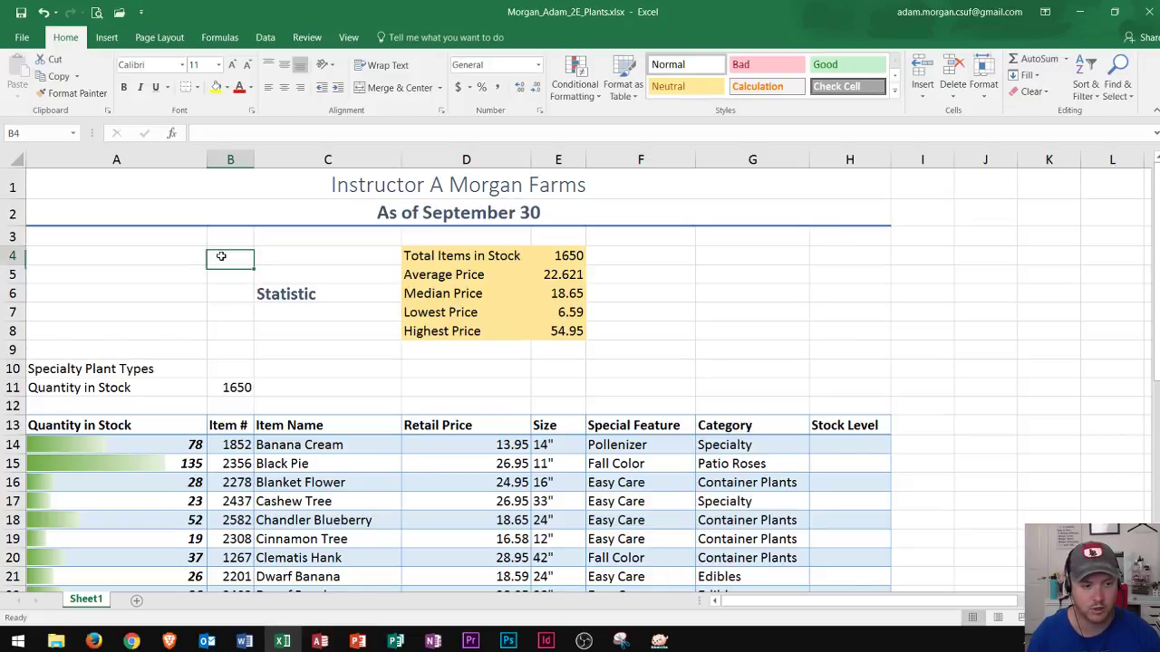
pyautogui.click(172, 255)
pyautogui.click(233, 254)
# - Nudge the active cell around B4 with arrow keys, then select D4:E8
pyautogui.press('Up')
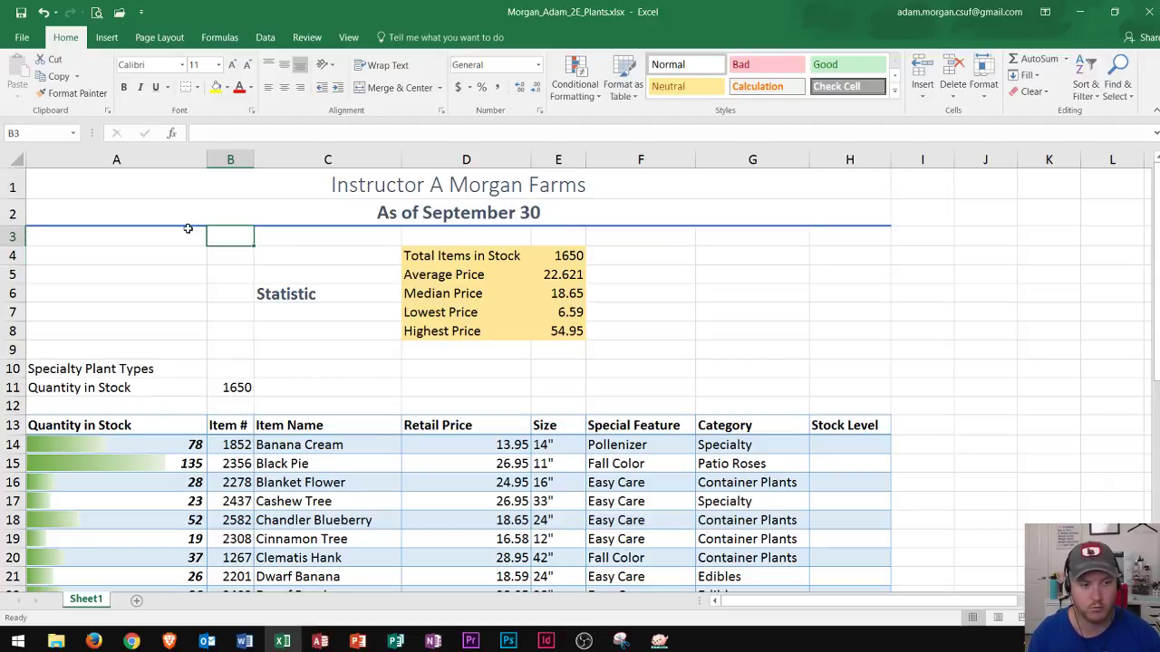
pyautogui.press('Down')
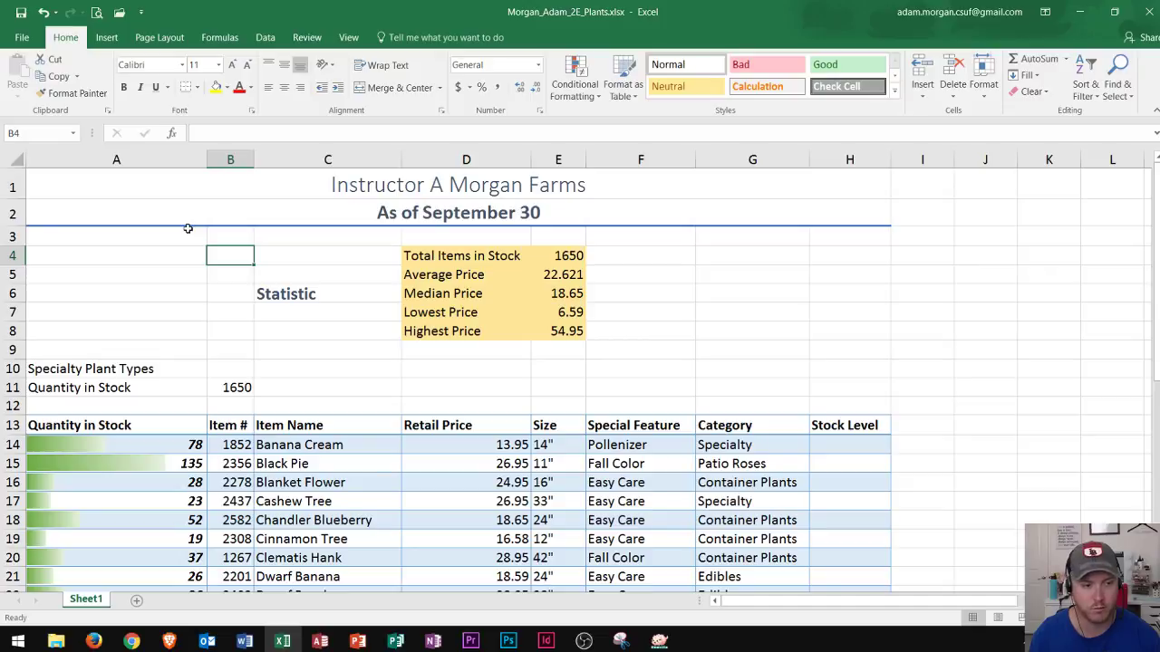
pyautogui.press('Left')
pyautogui.press('Right')
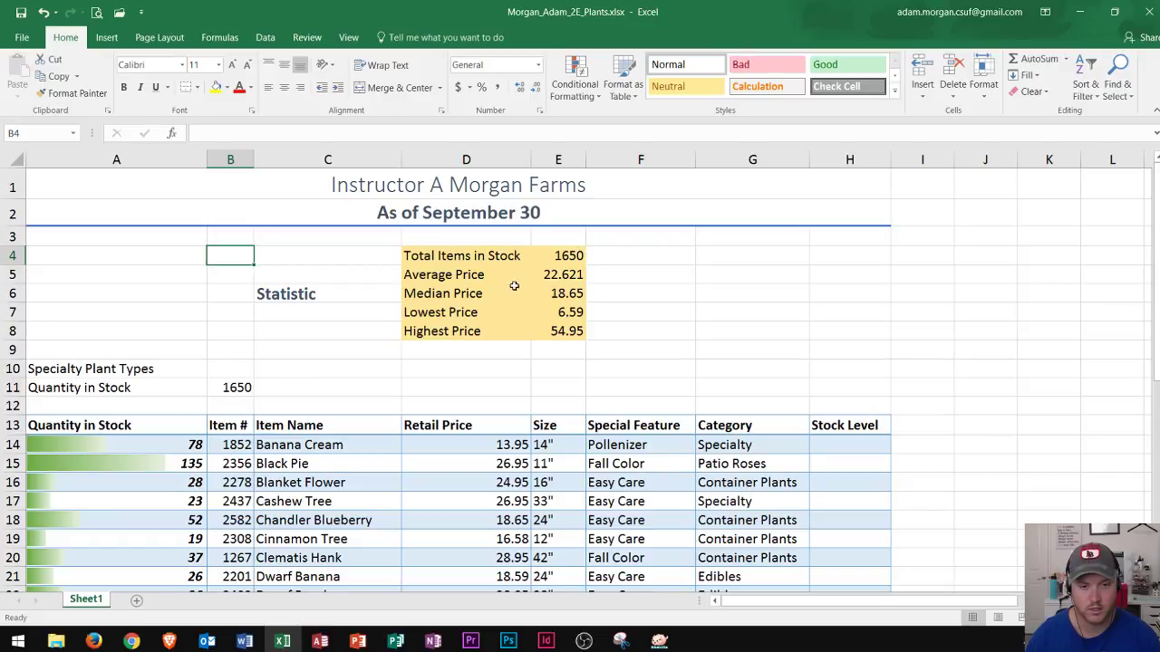
pyautogui.click(463, 256)
pyautogui.moveTo(463, 256); pyautogui.dragTo(546, 333)
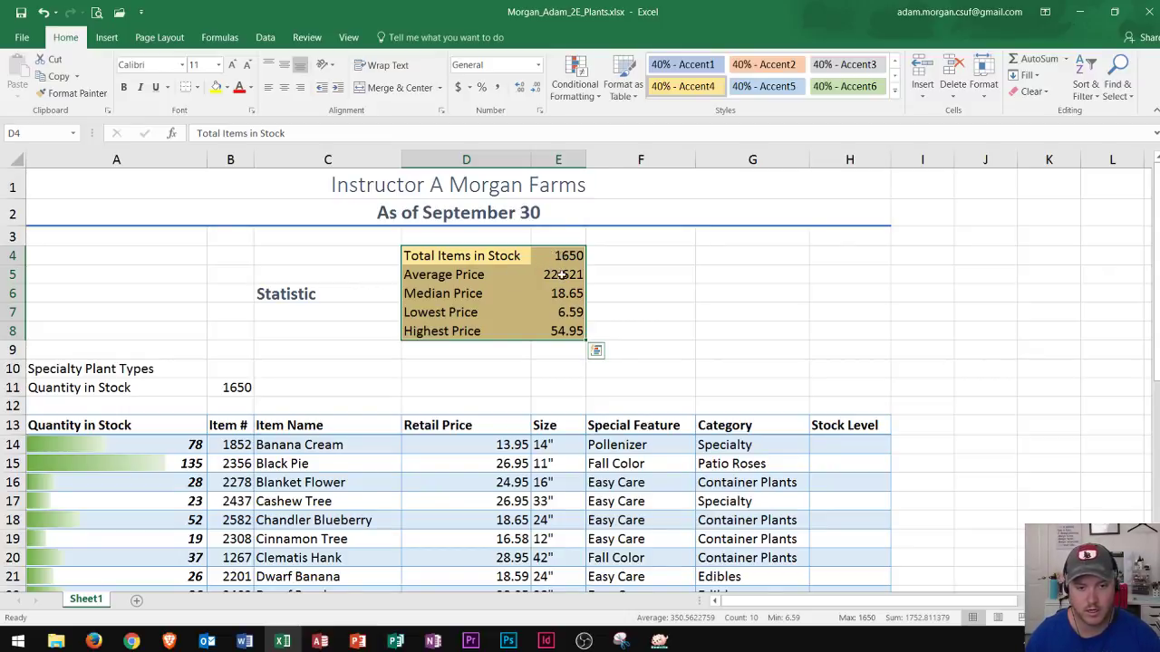
# - Give the prices in E5:E8 Accounting format ($22.62, $18.65, $6.59, $54.95)
pyautogui.moveTo(562, 274); pyautogui.dragTo(569, 332)
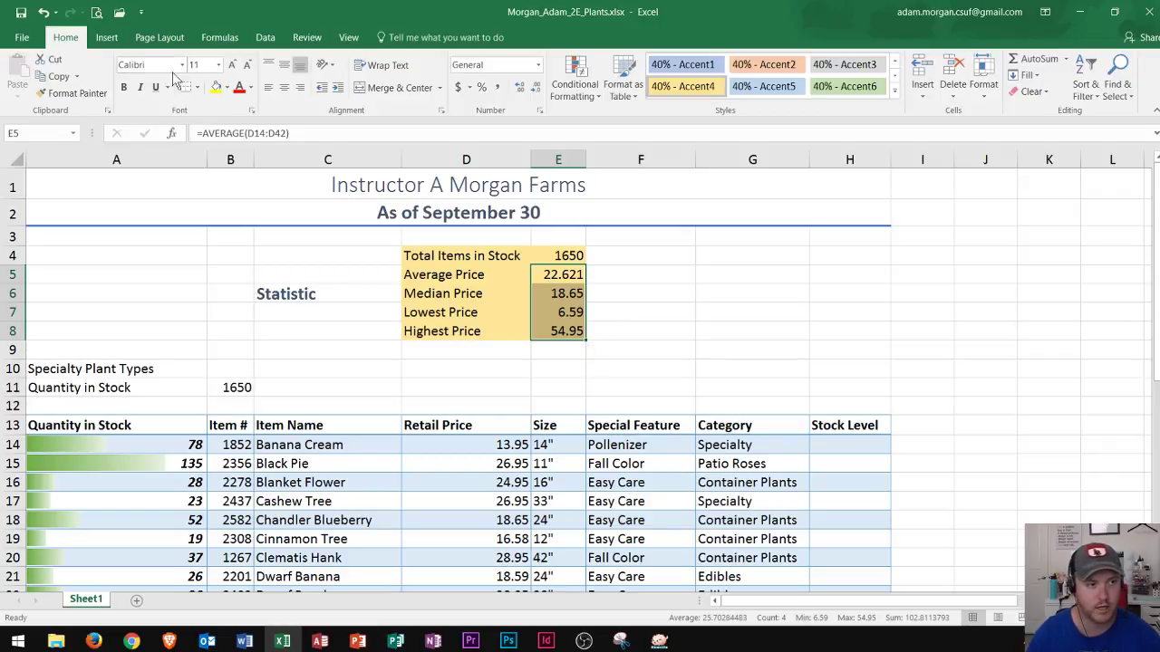
pyautogui.click(457, 87)
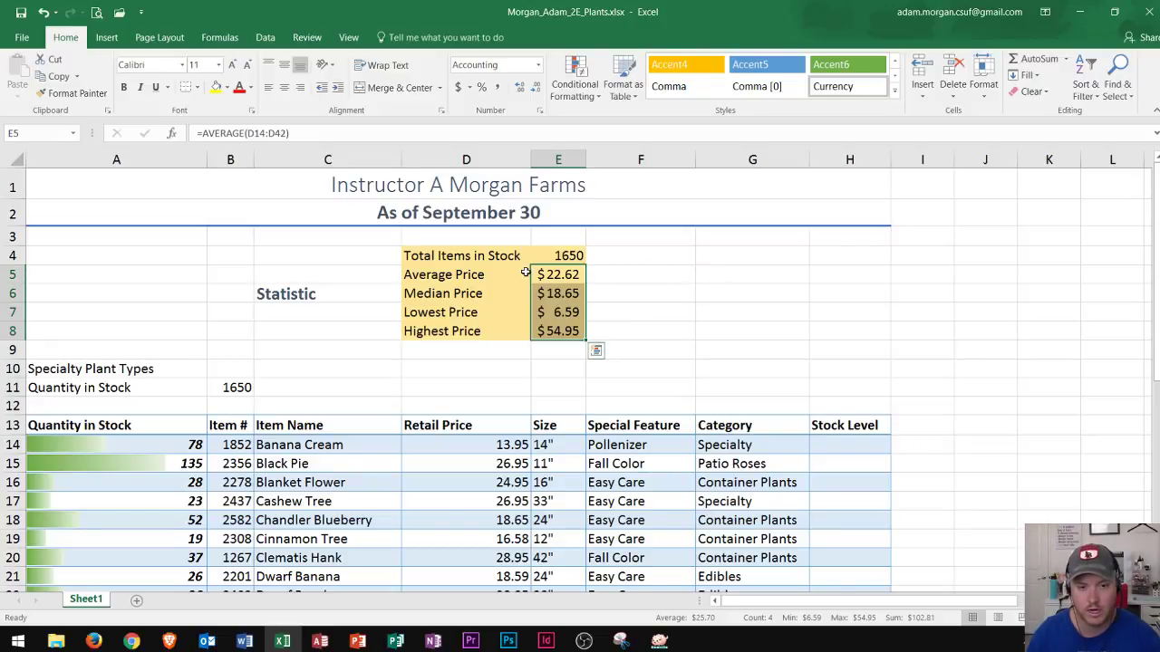
pyautogui.click(453, 277)
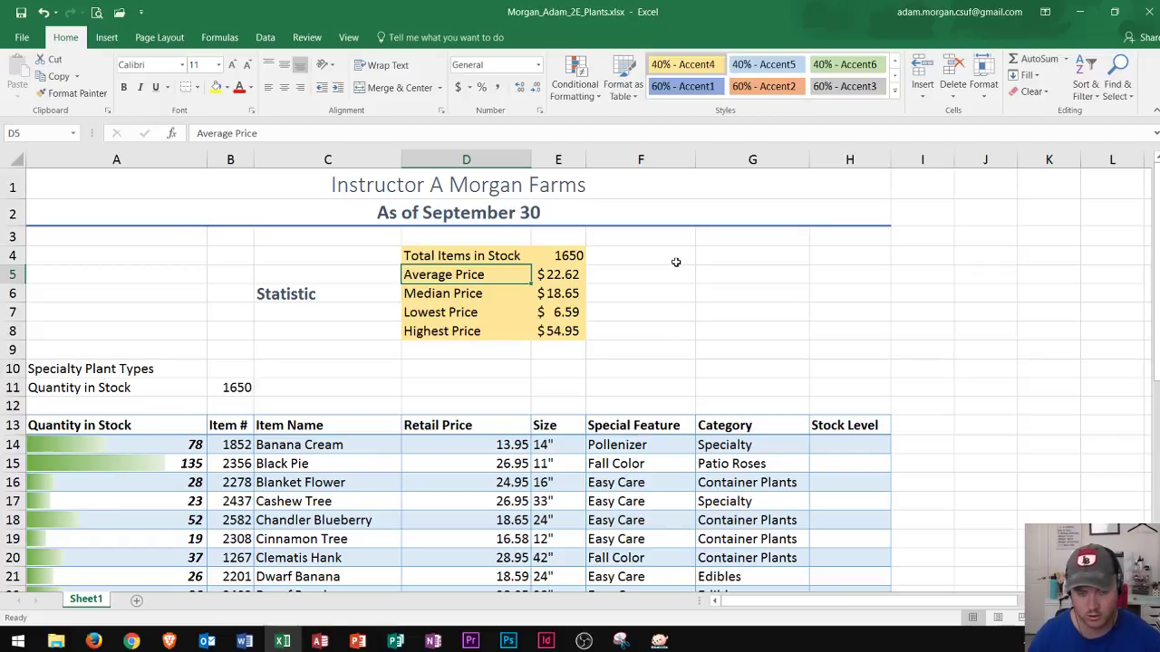
pyautogui.press('Right')
pyautogui.press('Down')
pyautogui.press('Left')
pyautogui.press('Up')
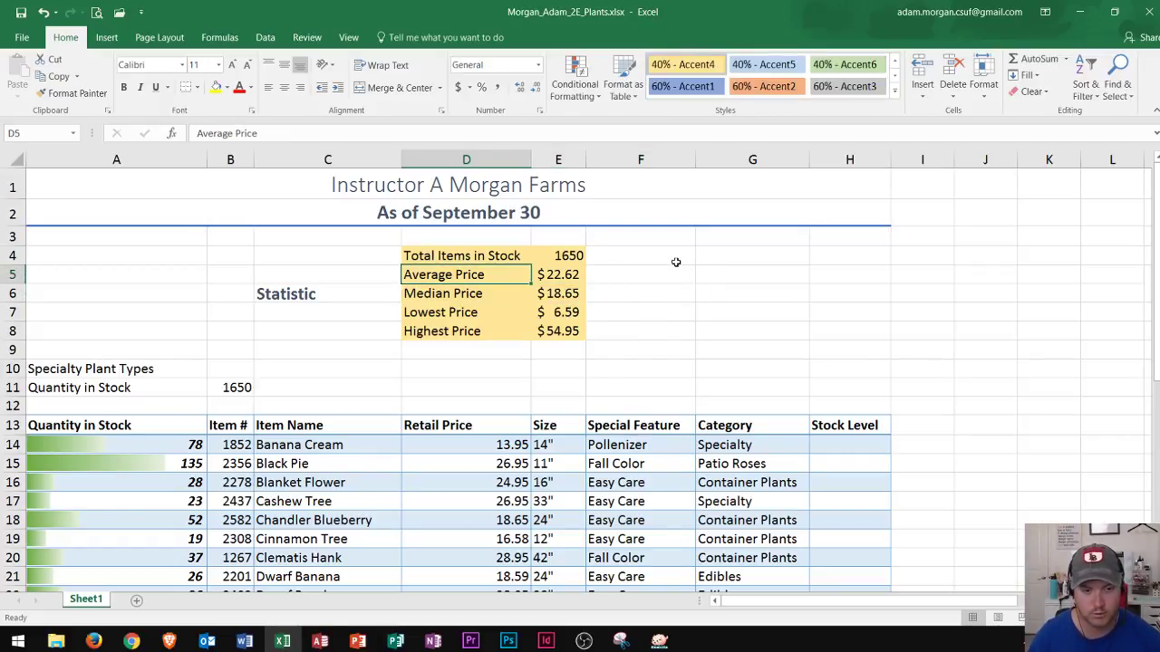
pyautogui.hotkey('shift', 'Down')
pyautogui.hotkey('shift', 'Down')
pyautogui.hotkey('shift', 'Down')
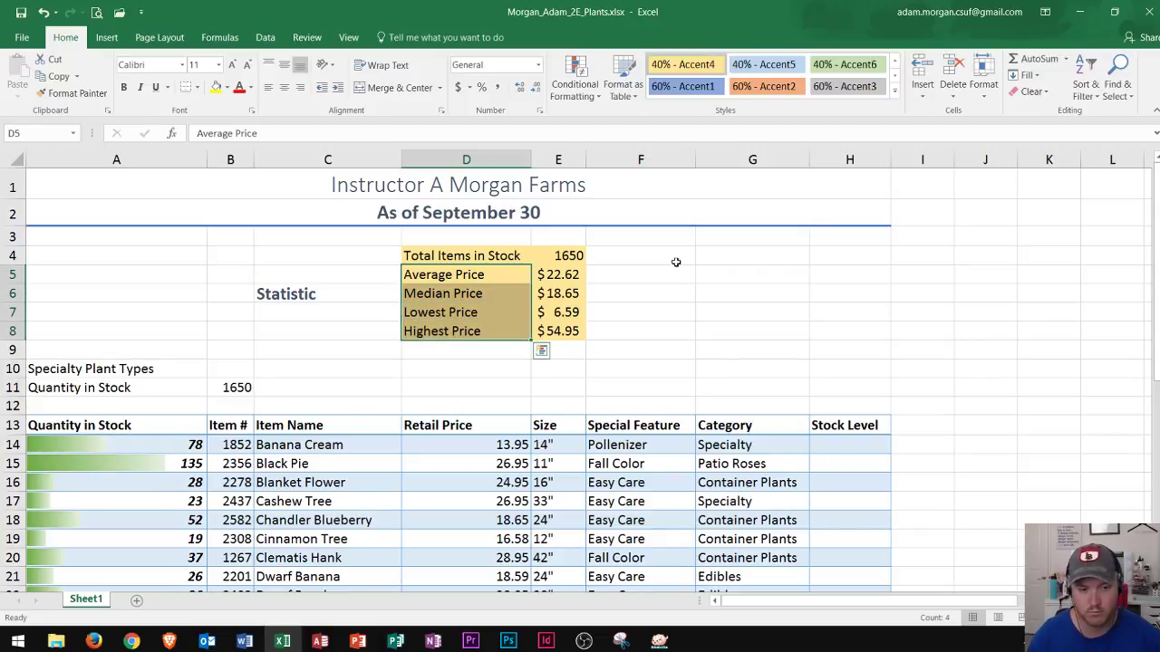
pyautogui.hotkey('shift', 'Up')
pyautogui.hotkey('shift', 'Up')
pyautogui.hotkey('shift', 'Up')
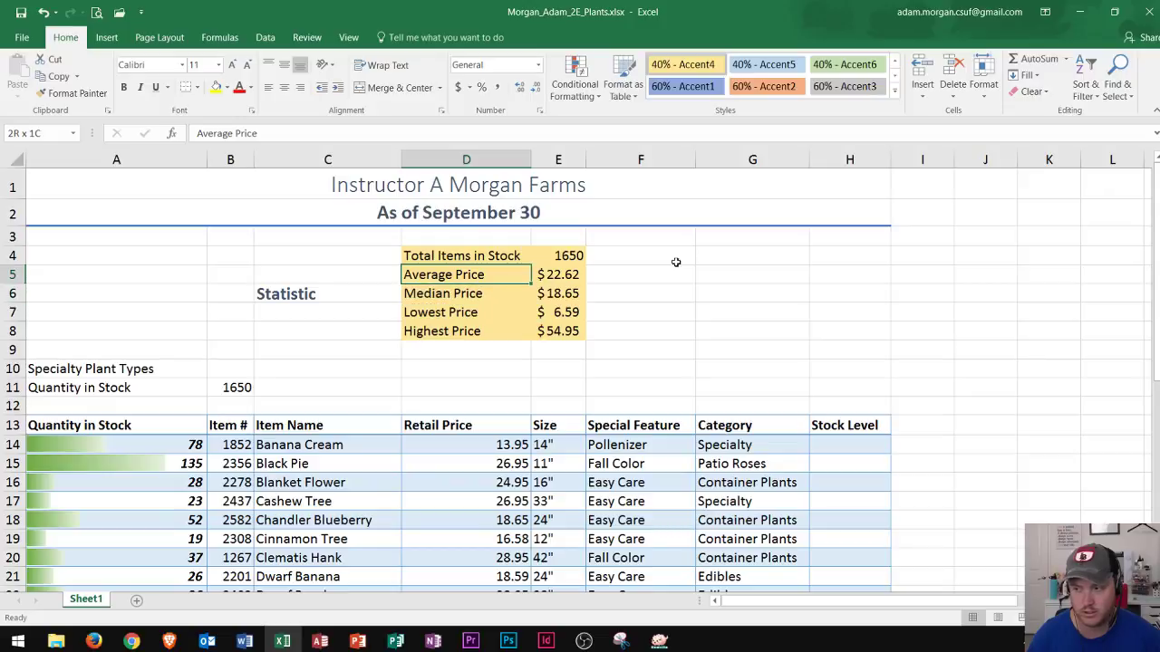
pyautogui.hotkey('shift', 'Down')
pyautogui.hotkey('shift', 'Down')
pyautogui.hotkey('shift', 'Up')
pyautogui.hotkey('shift', 'Up')
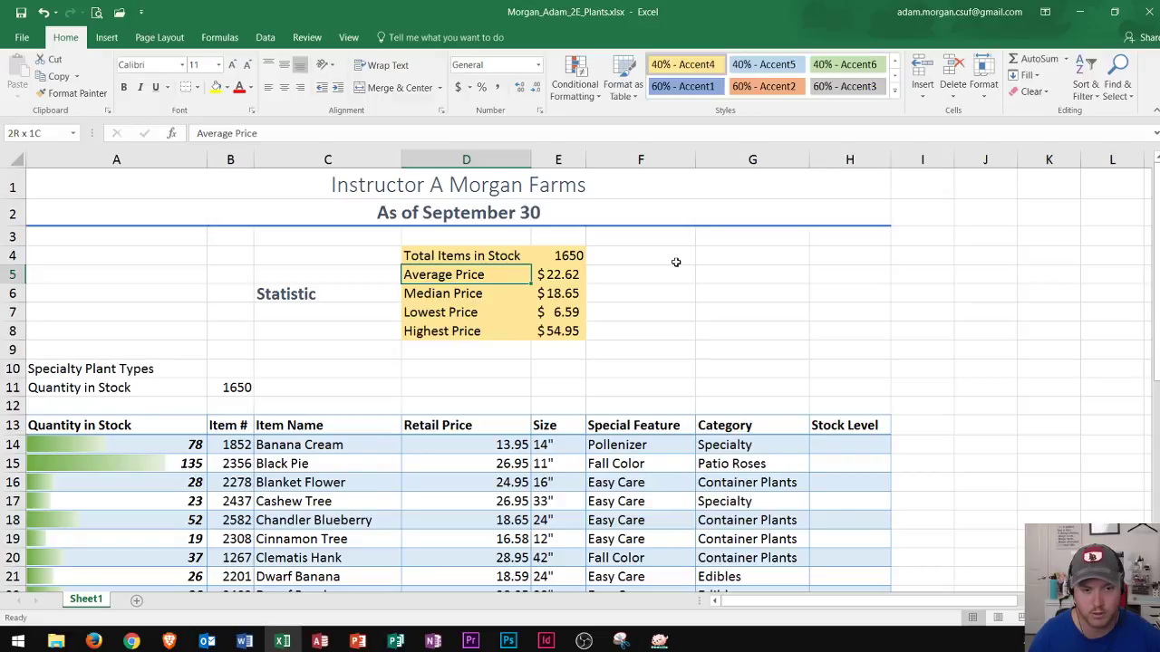
pyautogui.hotkey('shift', 'Down')
pyautogui.hotkey('shift', 'Down')
pyautogui.hotkey('shift', 'Down')
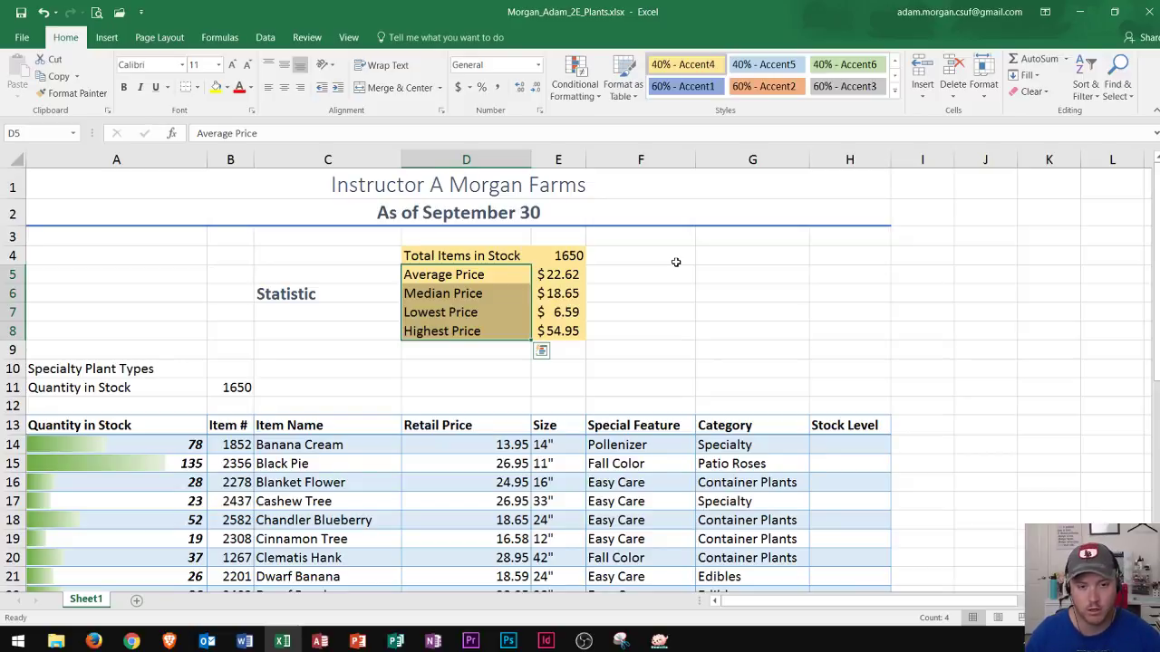
pyautogui.click(565, 258)
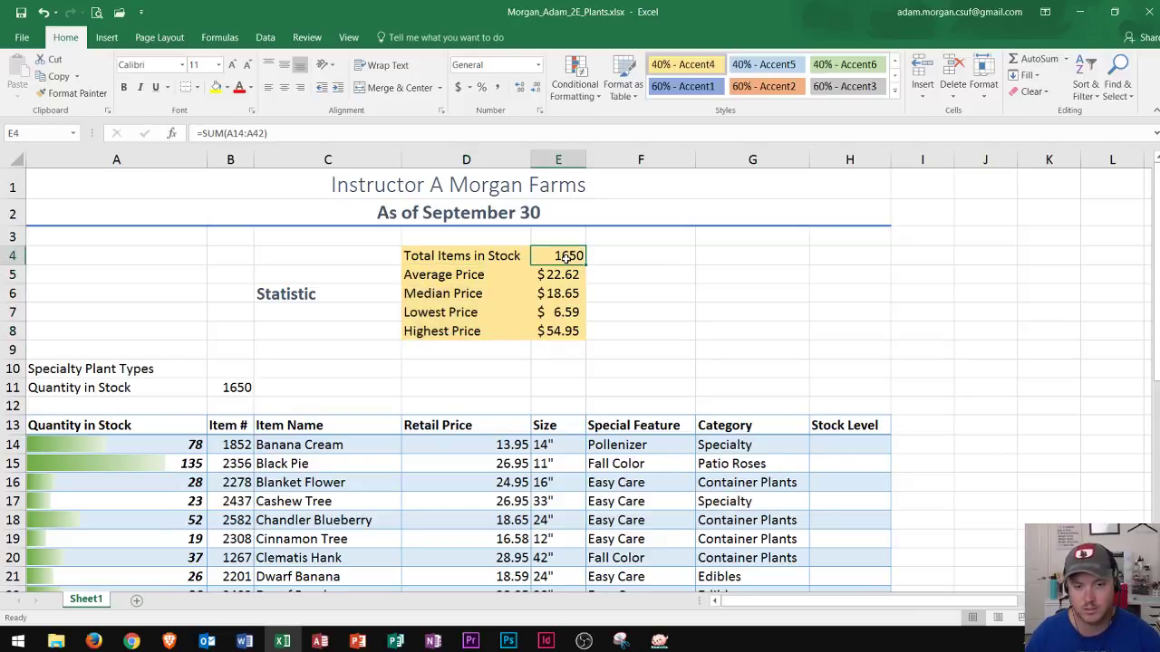
pyautogui.click(225, 388)
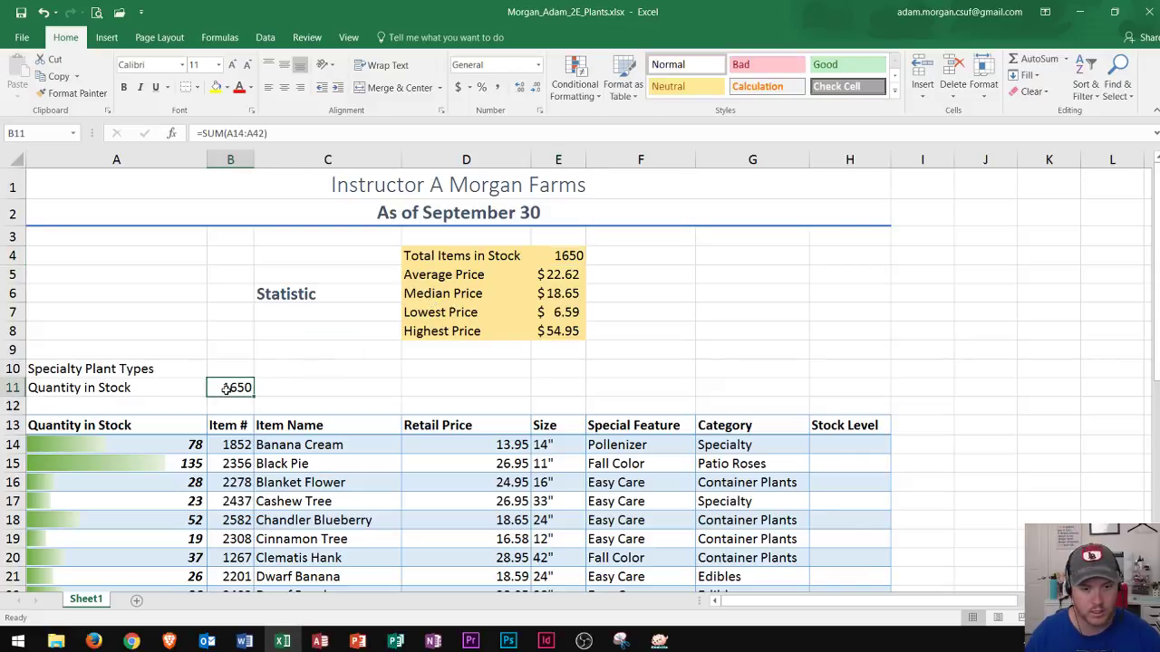
# - Select the E4 total, then add the B11 total to the selection
pyautogui.click(567, 257)
pyautogui.click(250, 388)
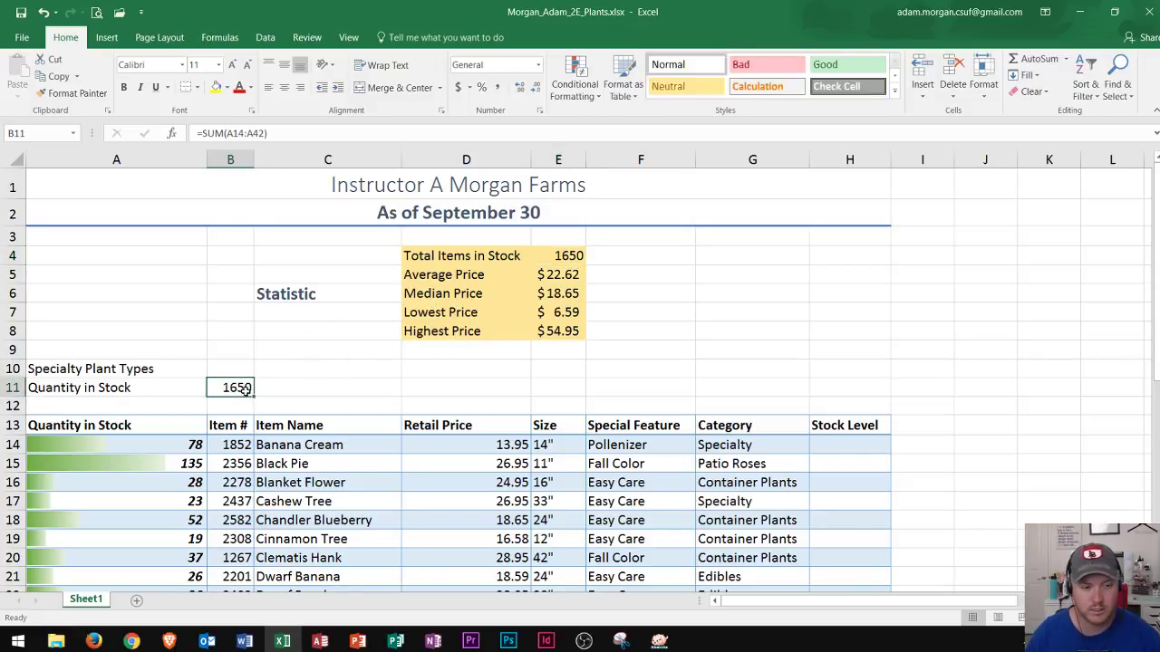
pyautogui.click(571, 256)
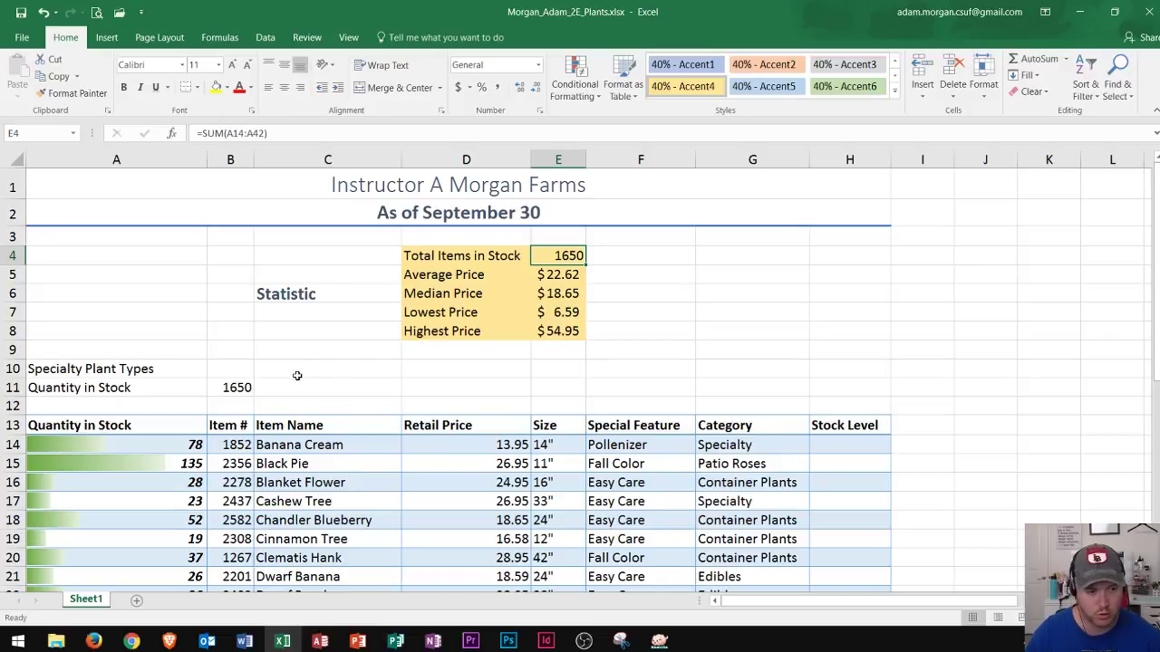
pyautogui.keyDown('ctrl'); pyautogui.click(228, 388); pyautogui.keyUp('ctrl')
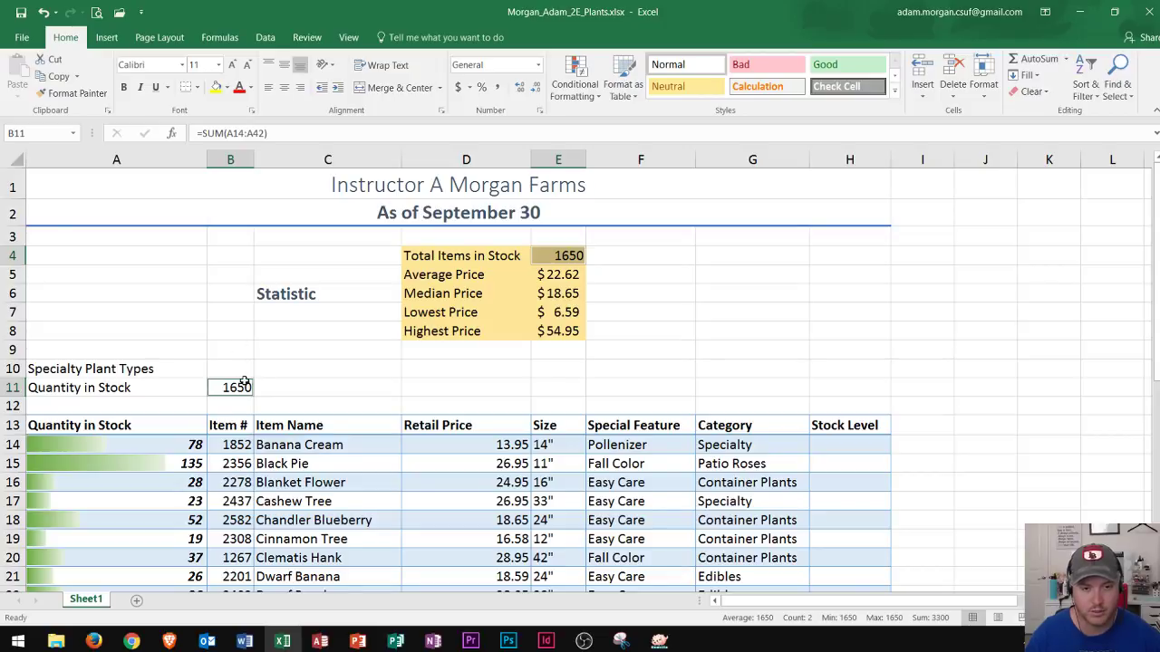
# - Move the active cell back and forth between the two selected 1650 totals
pyautogui.press('Return')
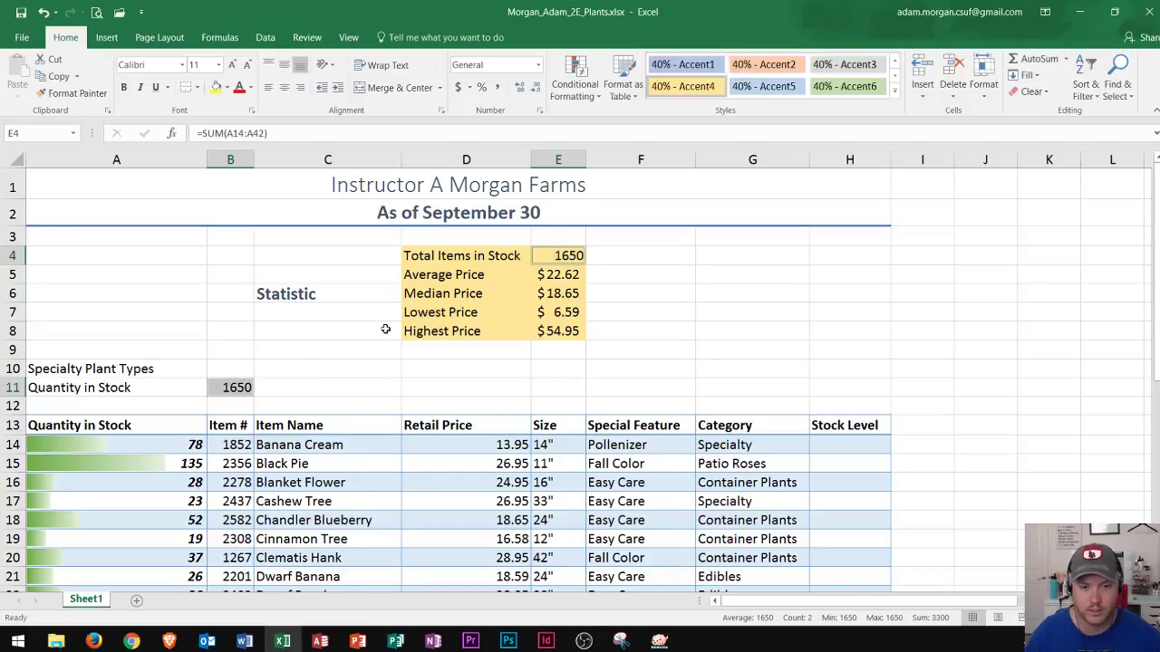
pyautogui.press('Return')
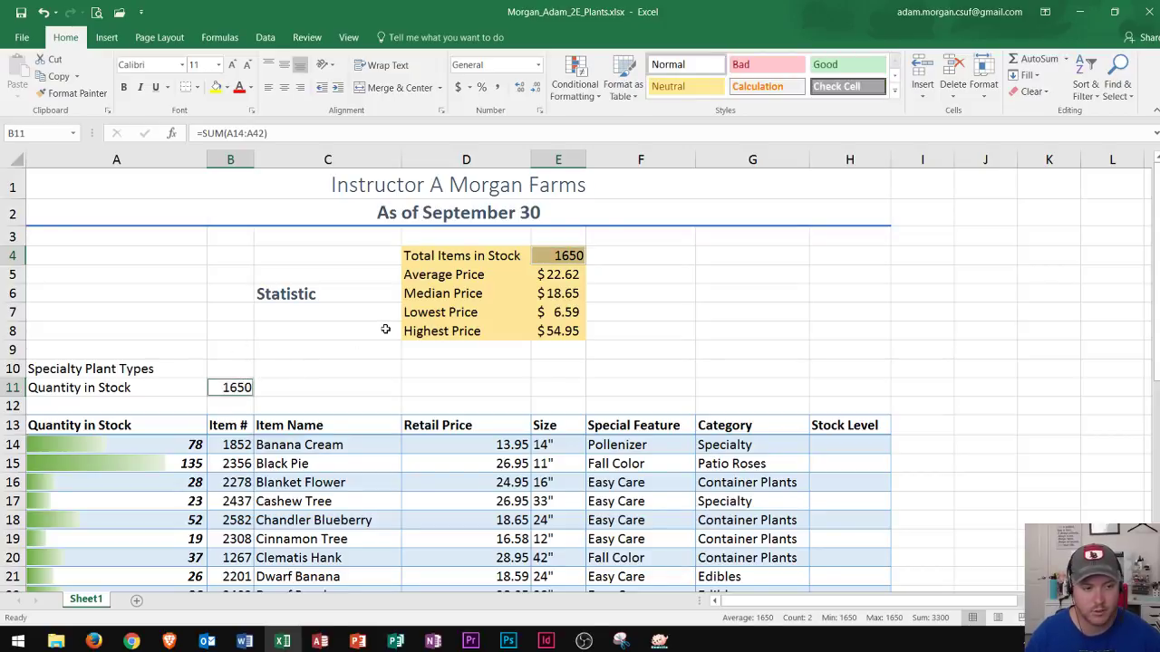
pyautogui.press('Return')
pyautogui.press('Return')
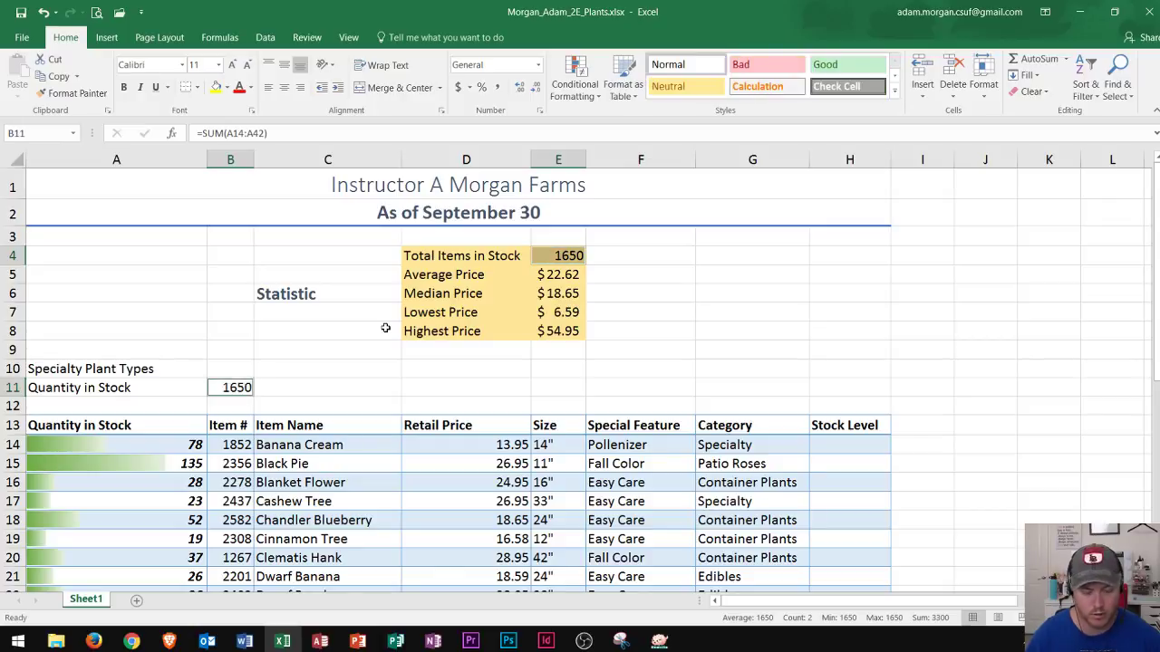
pyautogui.press('Return')
pyautogui.press('Return')
pyautogui.press('Return')
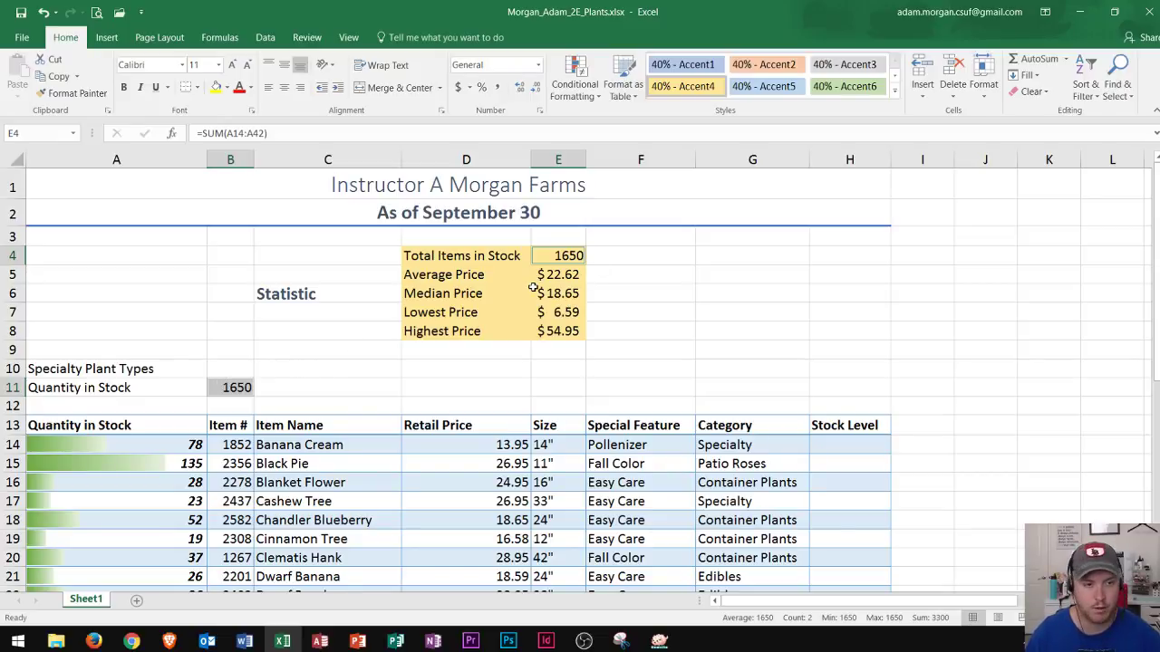
# - Format E4 and B11 as comma style with zero decimals, autofitting columns E and B
pyautogui.click(495, 93)
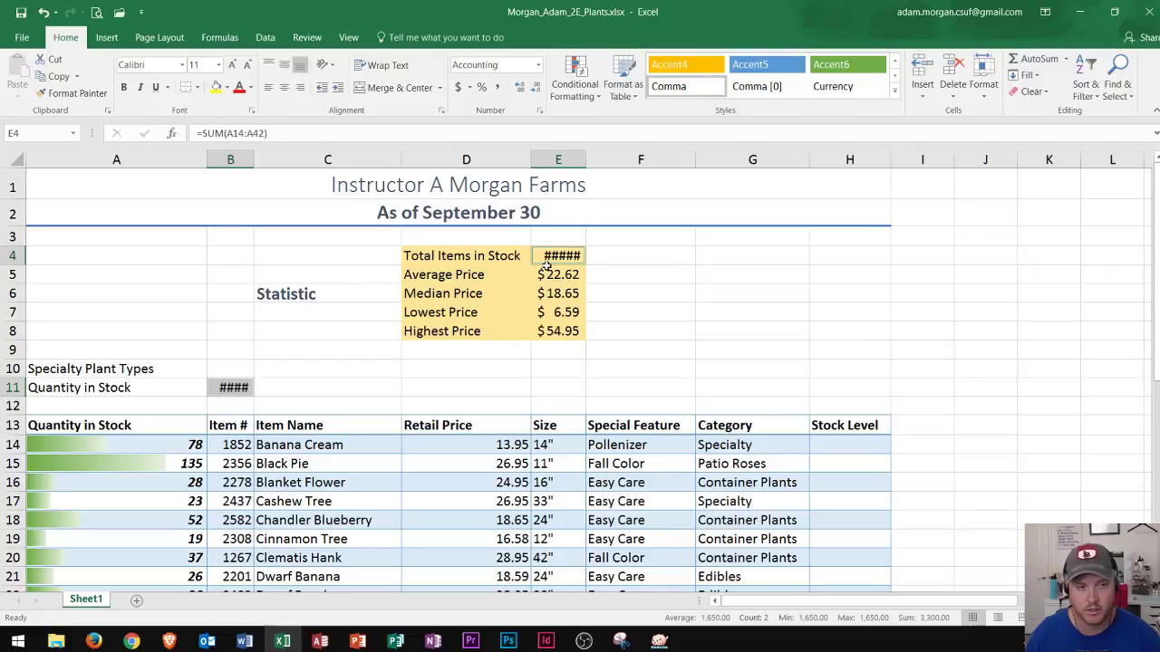
pyautogui.doubleClick(586, 159)
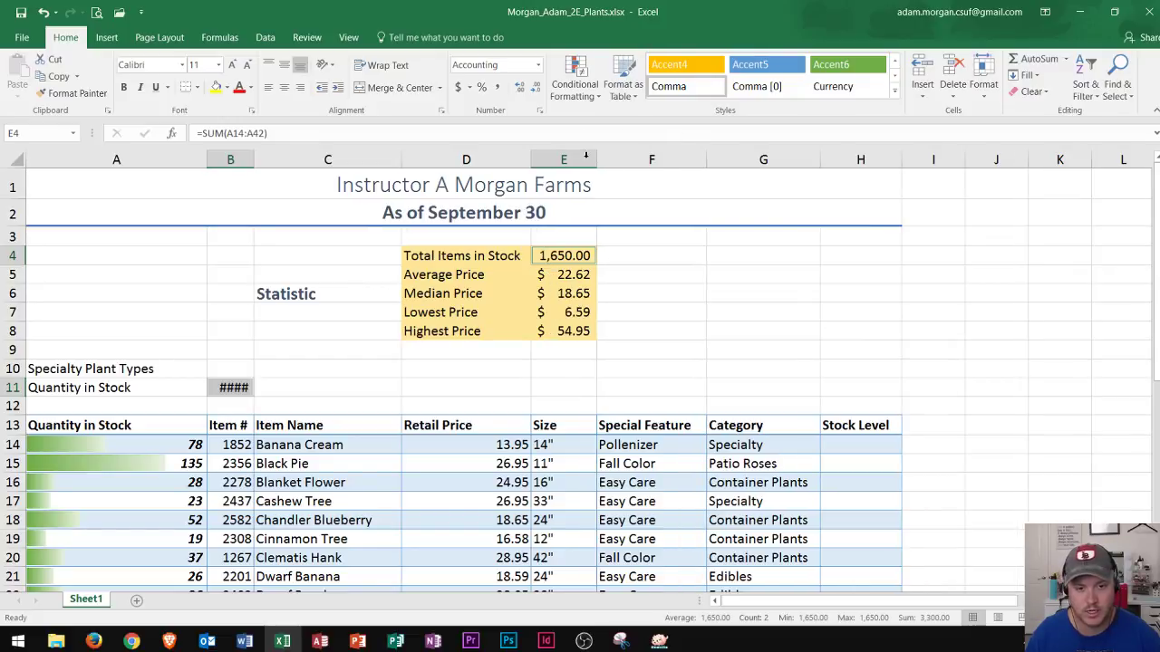
pyautogui.doubleClick(254, 158)
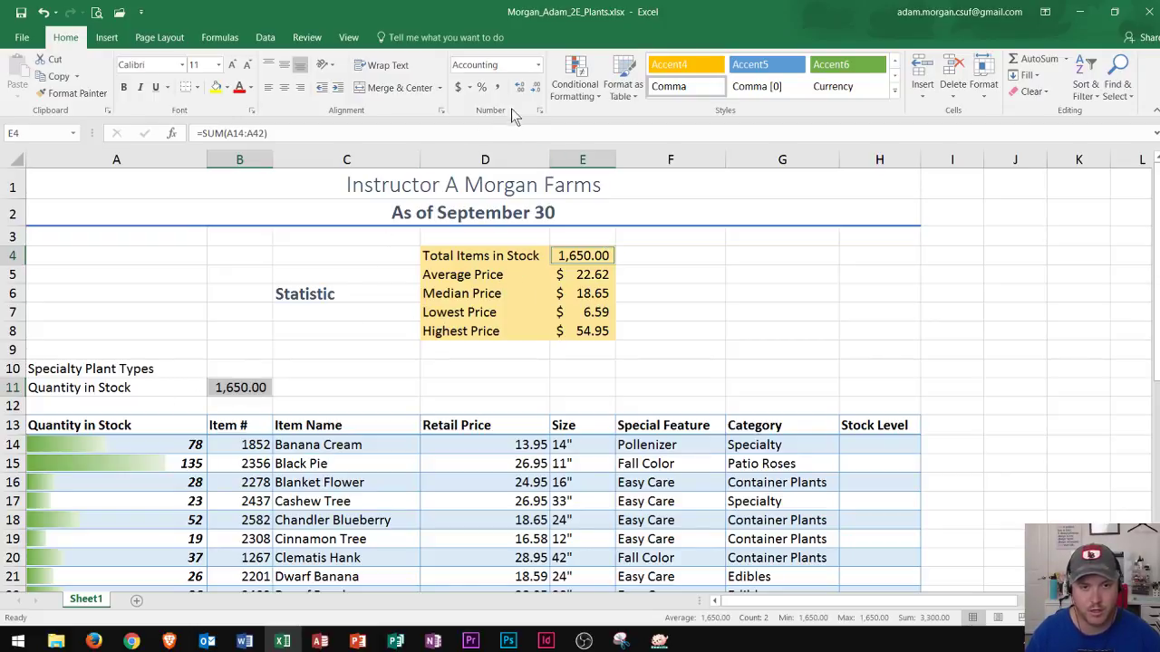
pyautogui.click(534, 92)
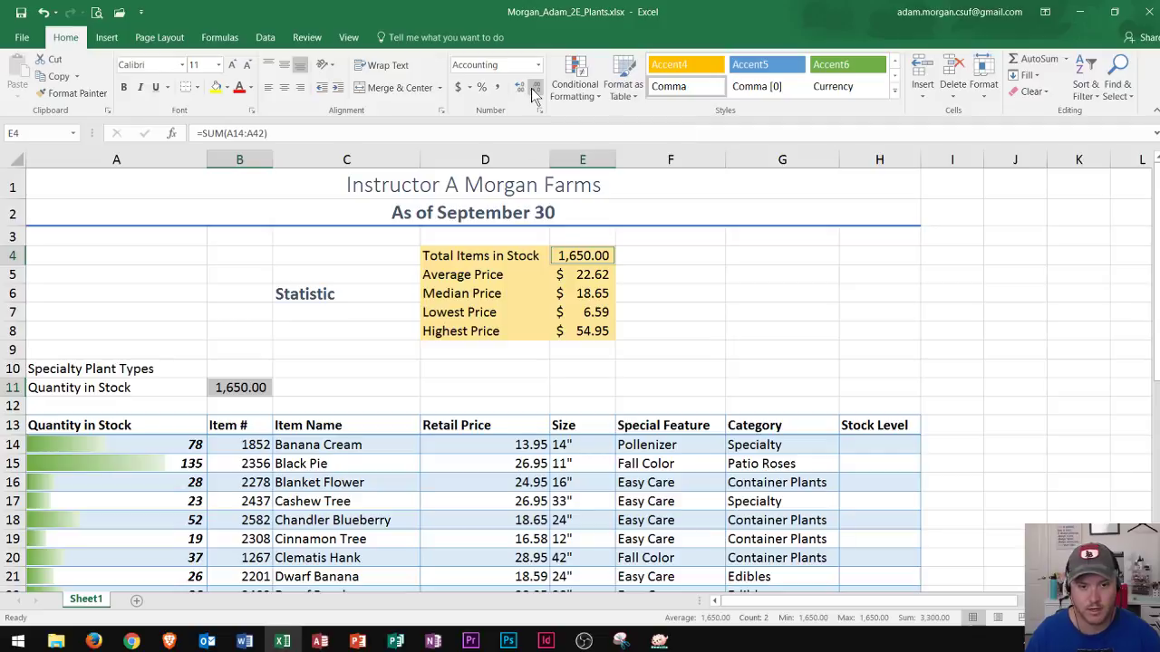
pyautogui.click(533, 92)
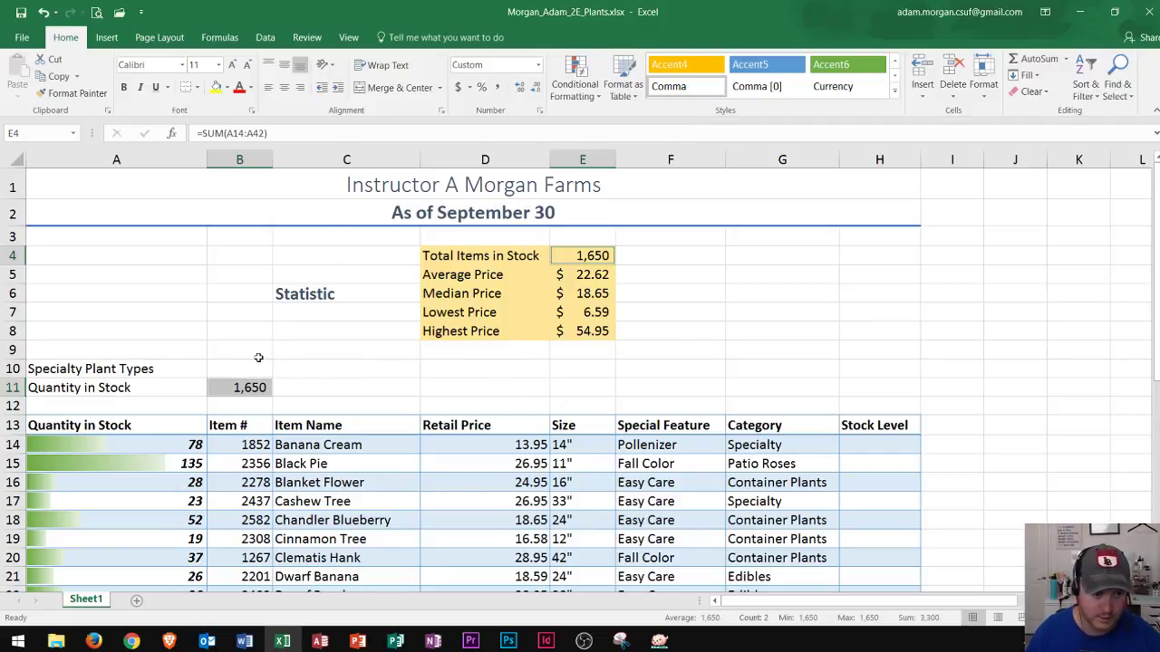
pyautogui.click(344, 294)
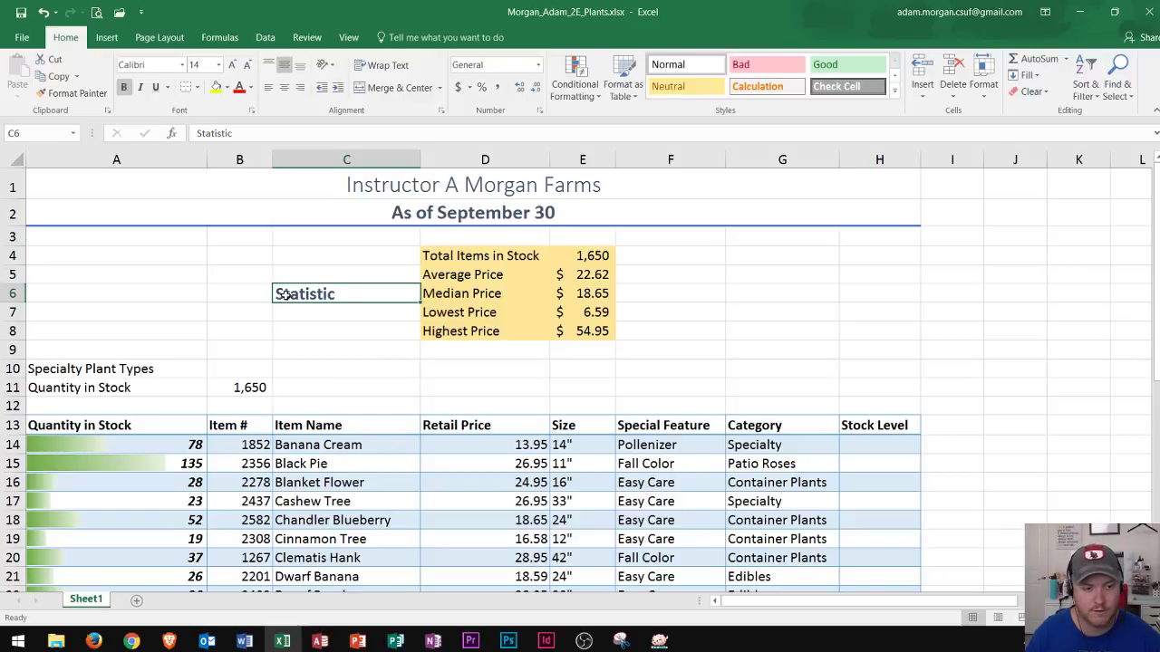
# - Change the C6 heading to 'Statistics', redoing the edit in the formula bar after an undo
pyautogui.doubleClick(348, 293)
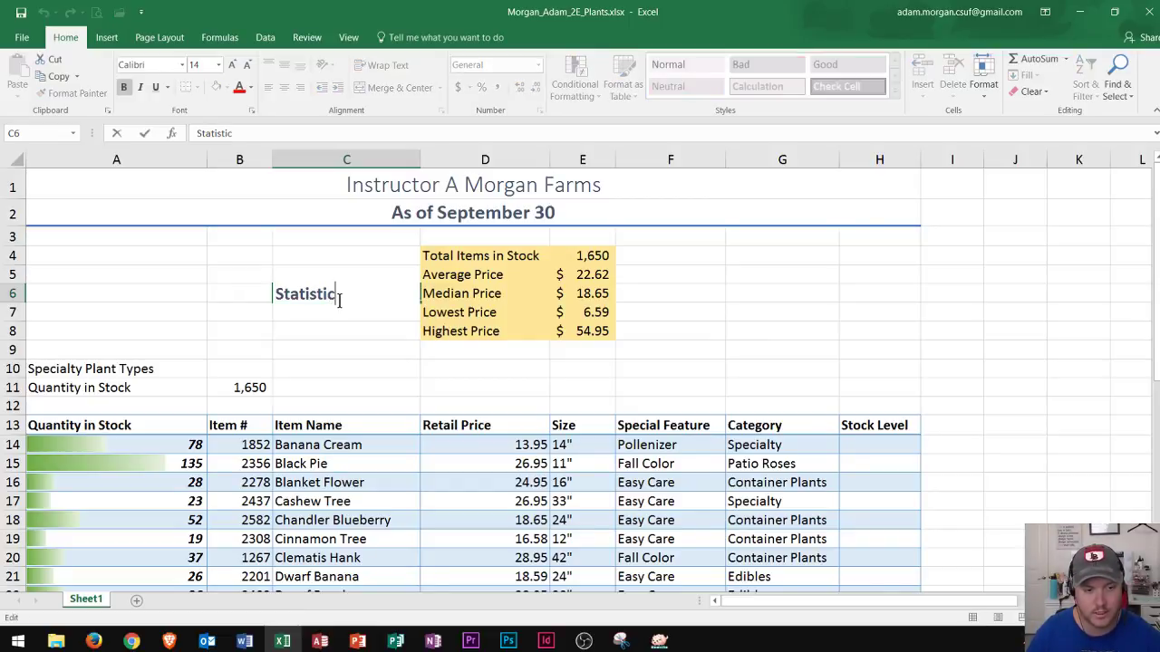
pyautogui.write('s')
pyautogui.press('Return')
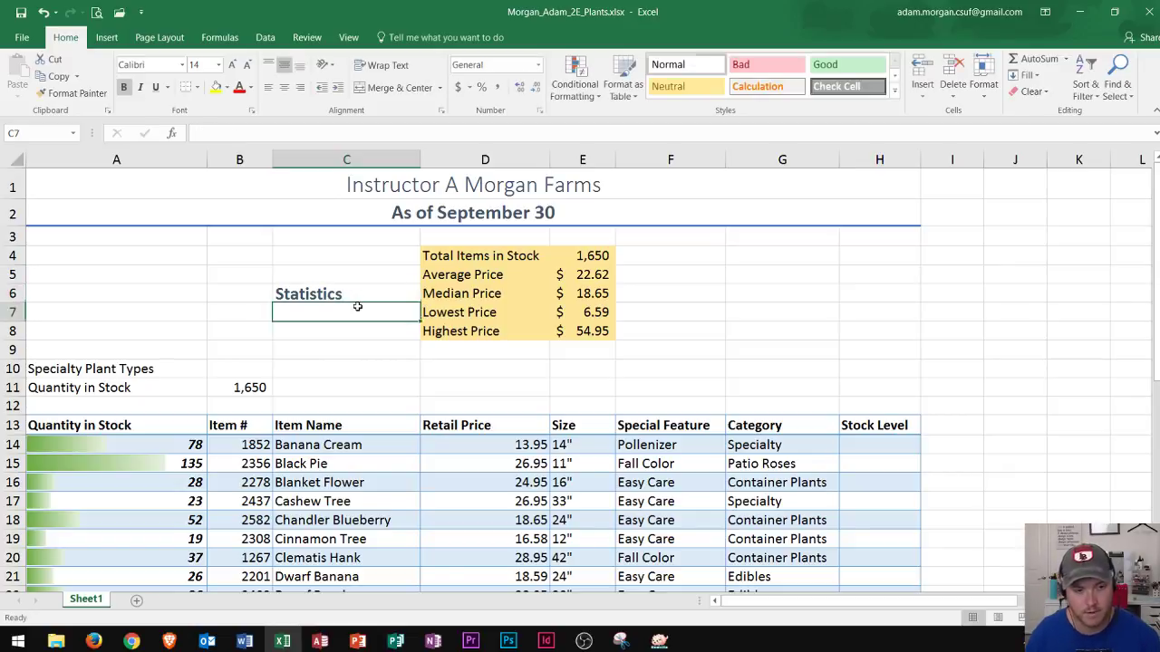
pyautogui.hotkey('ctrl', 'z')
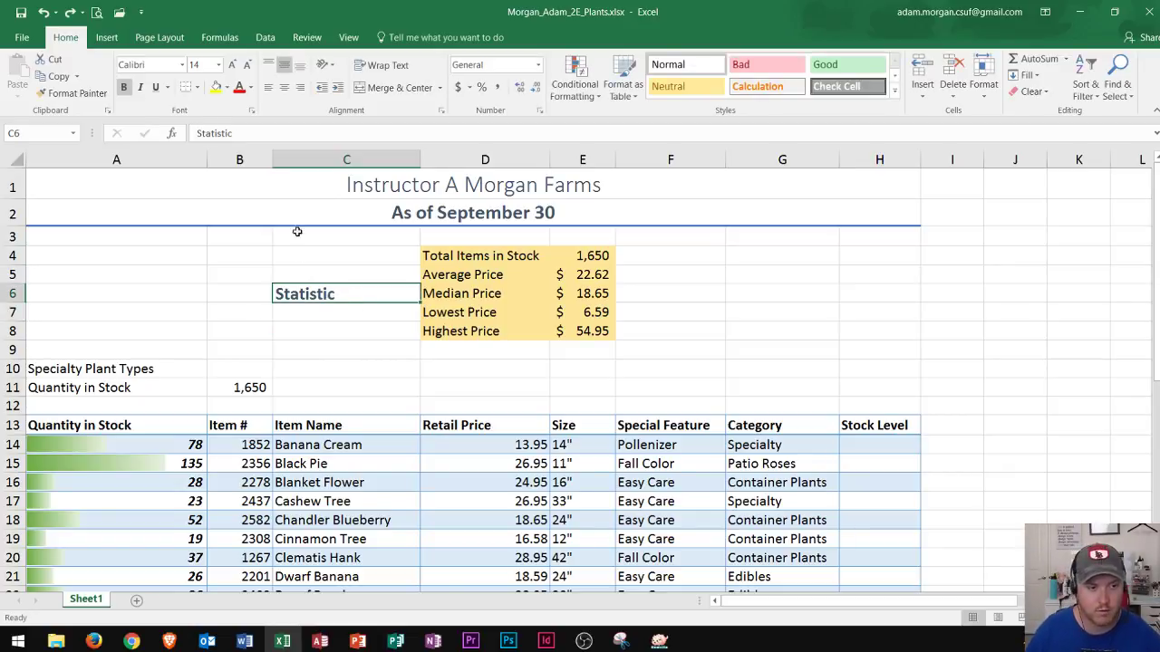
pyautogui.click(237, 133)
pyautogui.write('s')
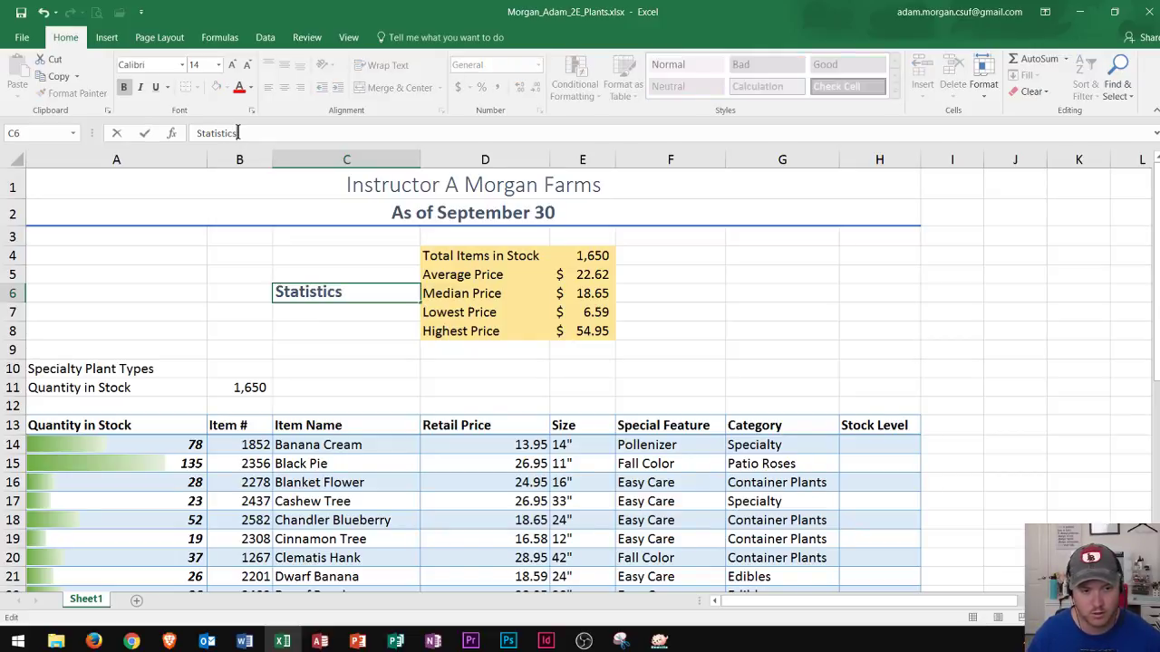
pyautogui.press('Return')
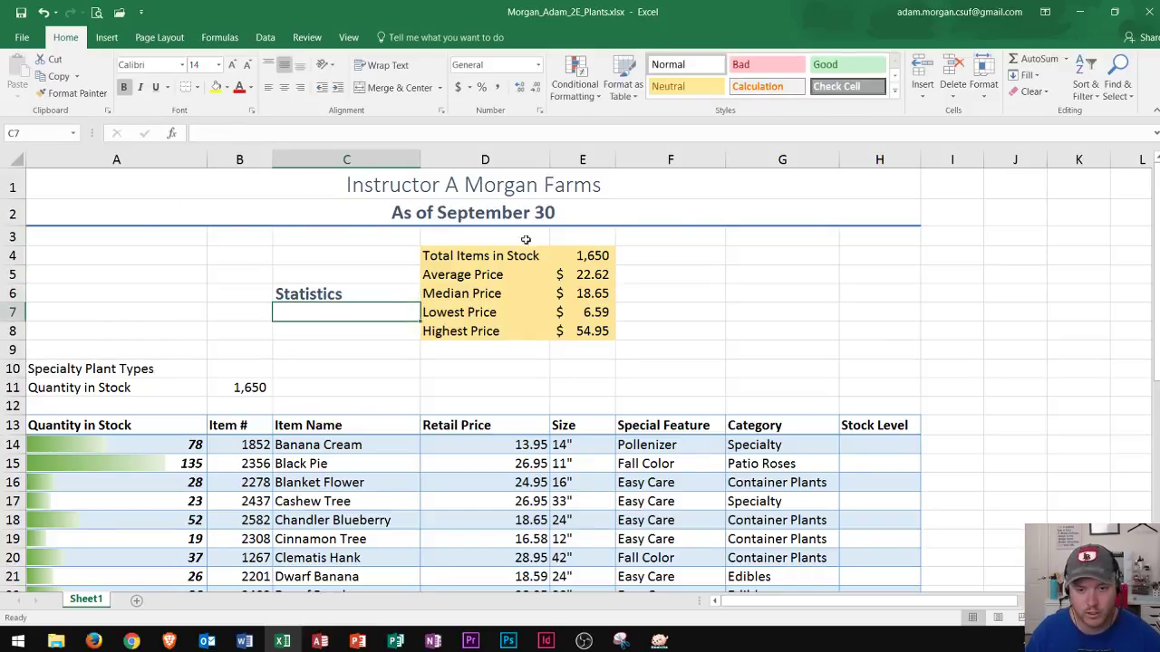
# - Select G4:H9 and step through its cells with Tab and Enter
pyautogui.moveTo(737, 250); pyautogui.dragTo(890, 346)
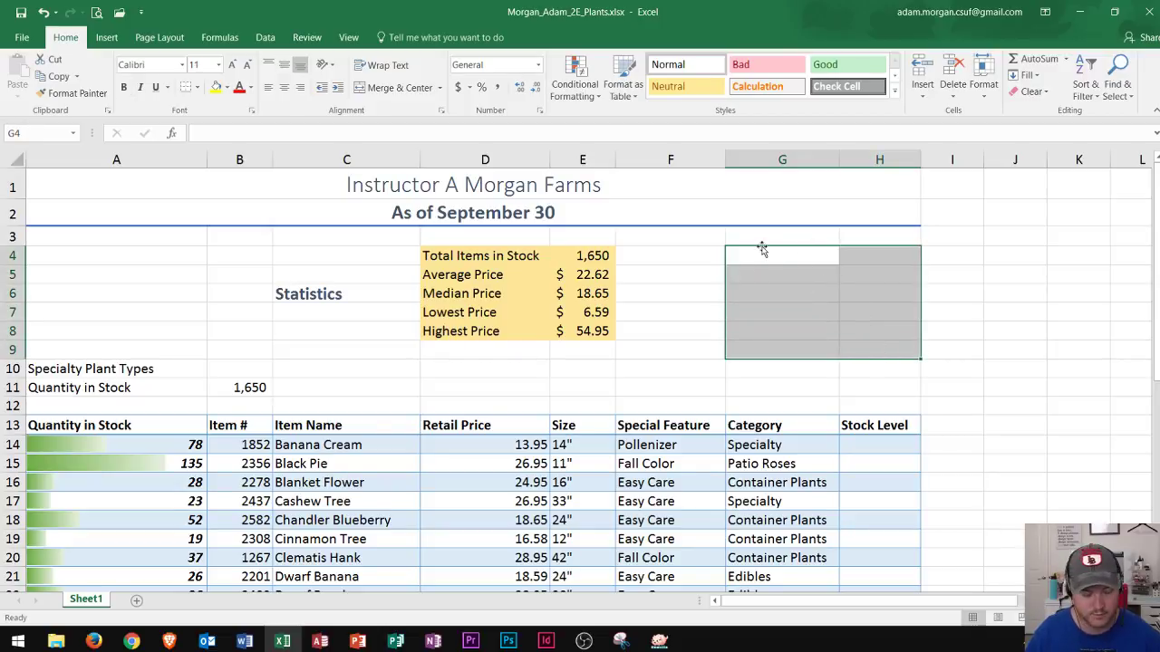
pyautogui.press('Tab')
pyautogui.press('Tab')
pyautogui.press('Tab')
pyautogui.press('Tab')
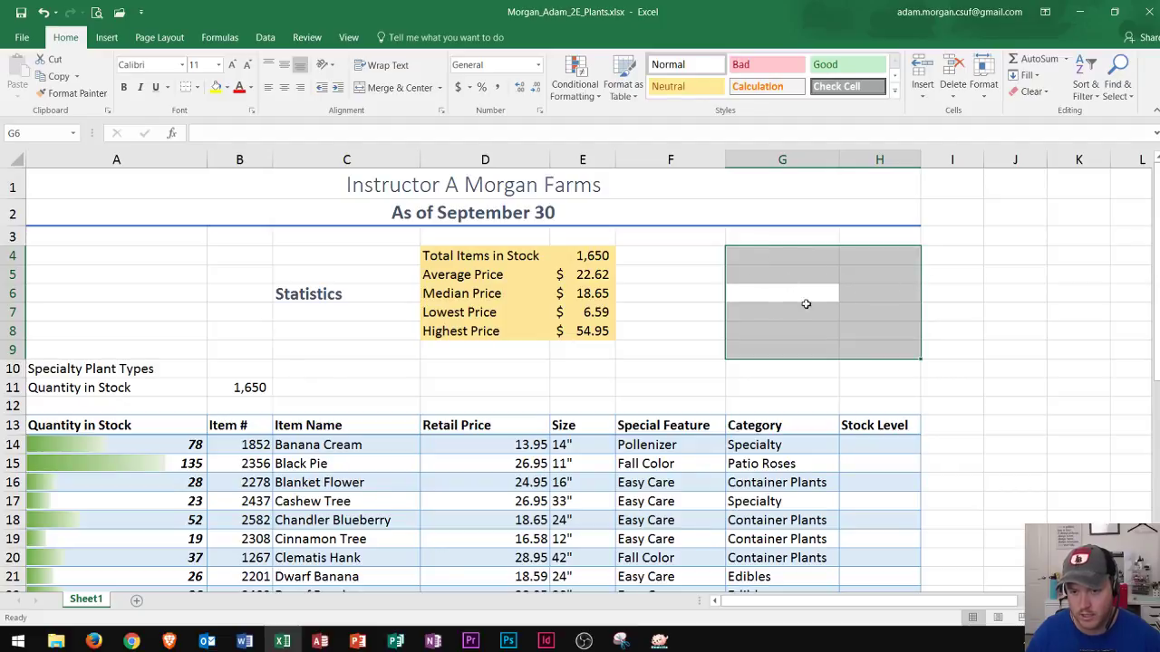
pyautogui.press('Tab')
pyautogui.press('Tab')
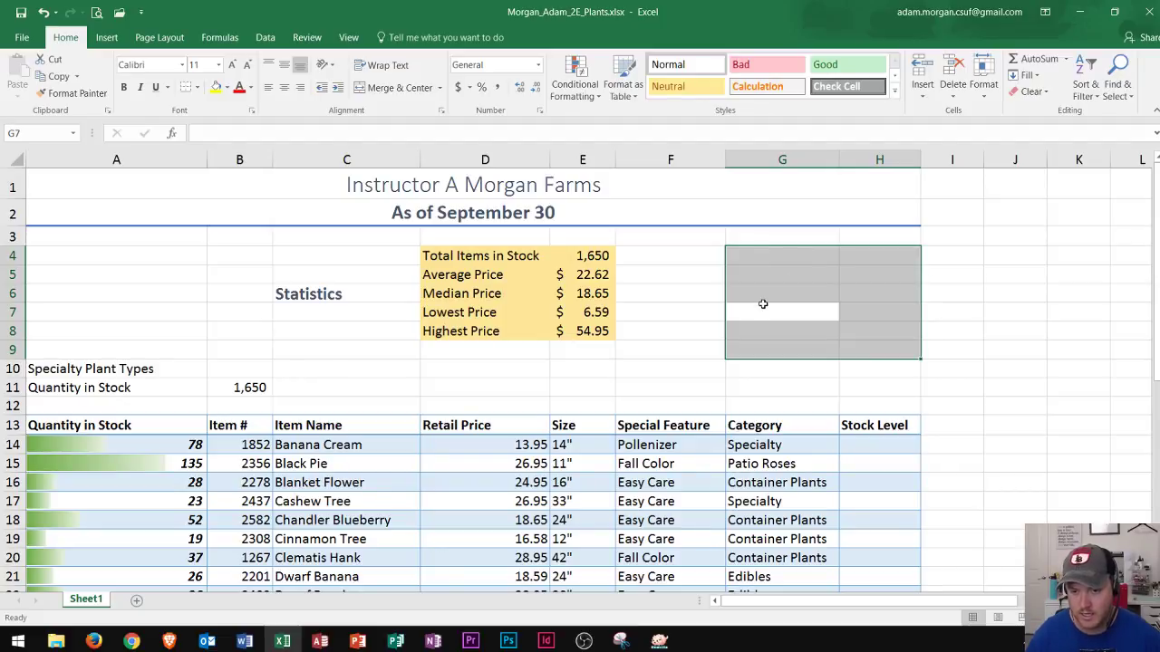
pyautogui.press('Return')
pyautogui.press('Return')
pyautogui.press('Return')
pyautogui.press('Return')
pyautogui.press('Return')
pyautogui.press('Return')
pyautogui.press('Return')
pyautogui.press('Return')
pyautogui.press('Return')
pyautogui.press('Return')
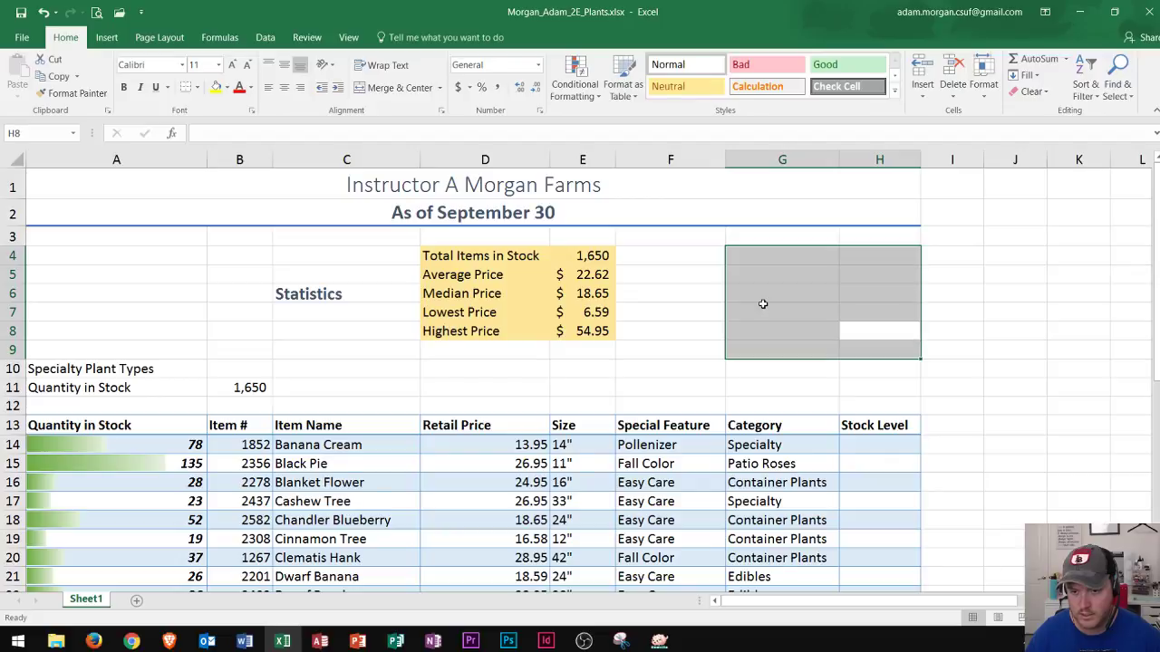
pyautogui.press('Return')
pyautogui.press('Return')
pyautogui.press('Return')
pyautogui.press('Return')
pyautogui.press('Return')
pyautogui.press('Return')
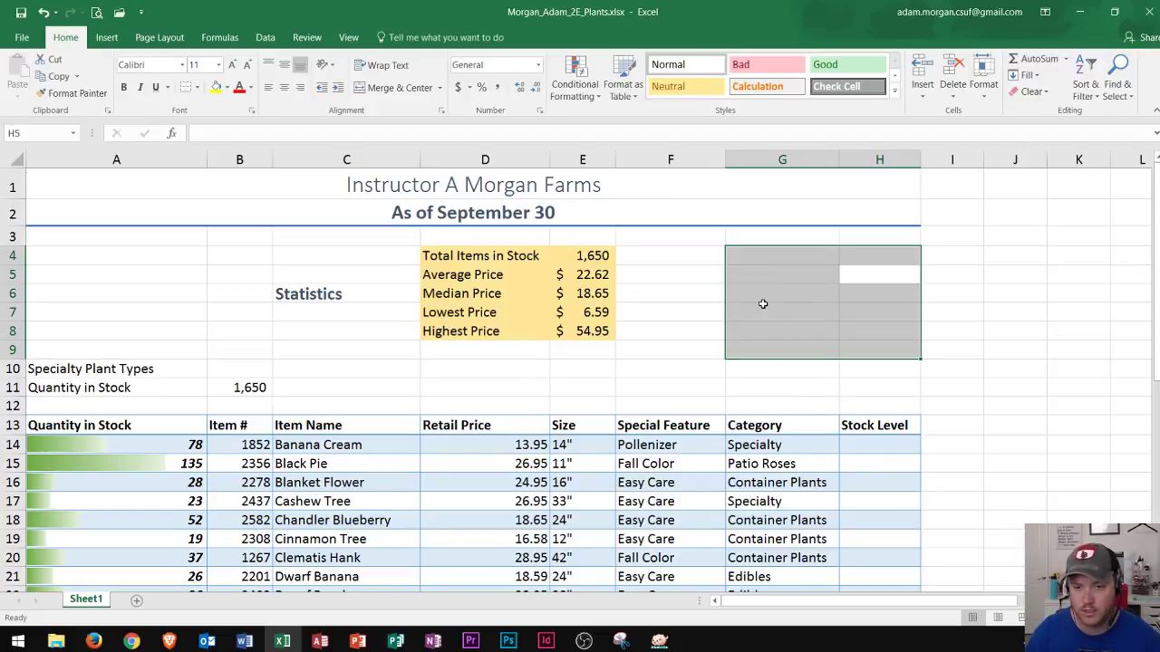
pyautogui.press('Return')
pyautogui.press('Return')
pyautogui.press('Return')
pyautogui.press('Return')
pyautogui.press('Return')
pyautogui.press('Return')
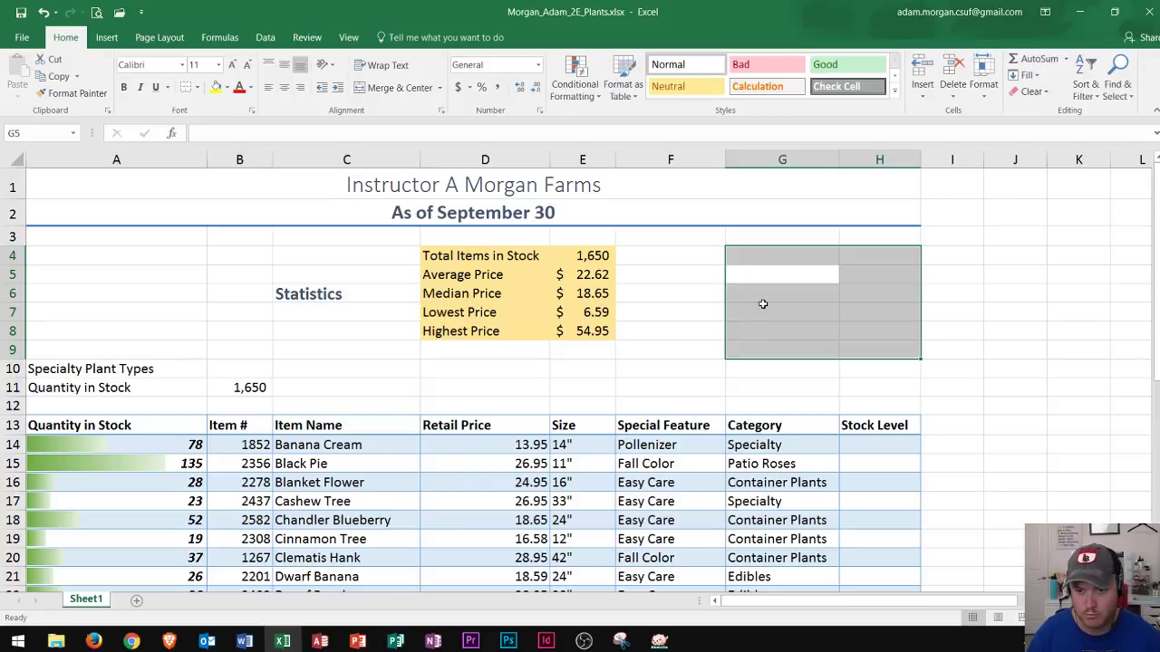